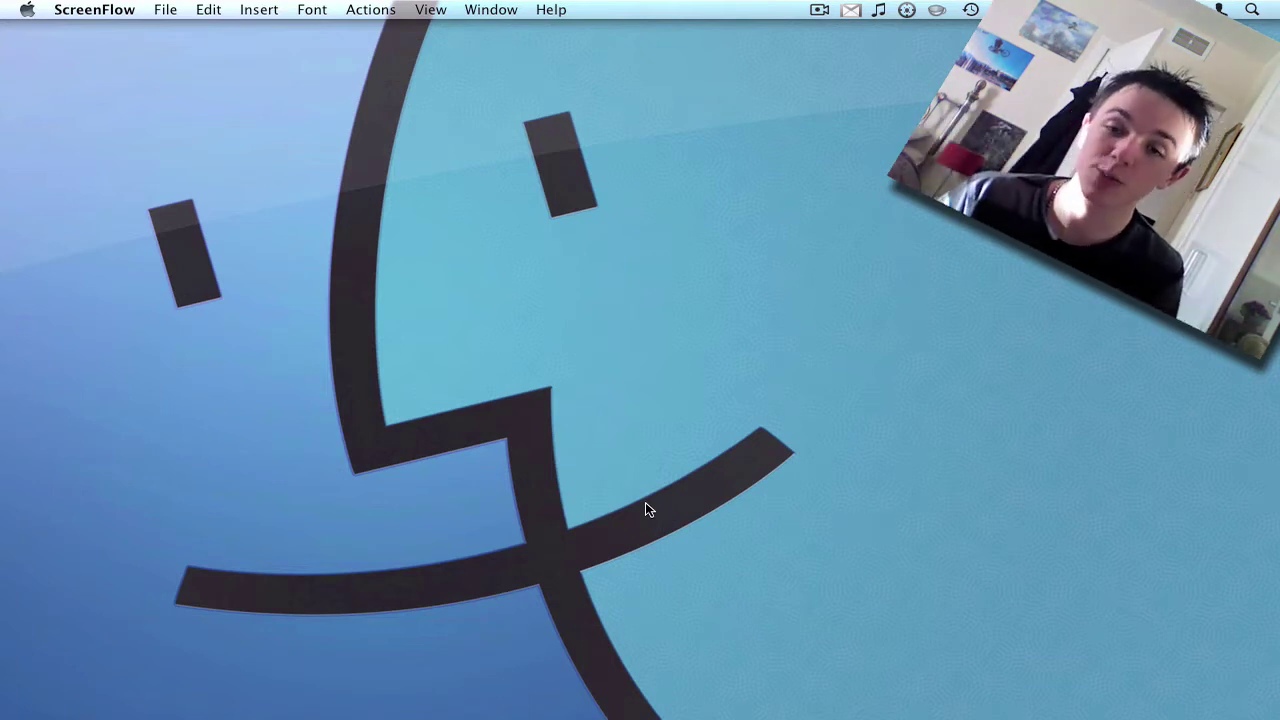
Launch MacTheRipper from the Dock's Applications stack and bring its window to the front
mouse_move(773, 717)
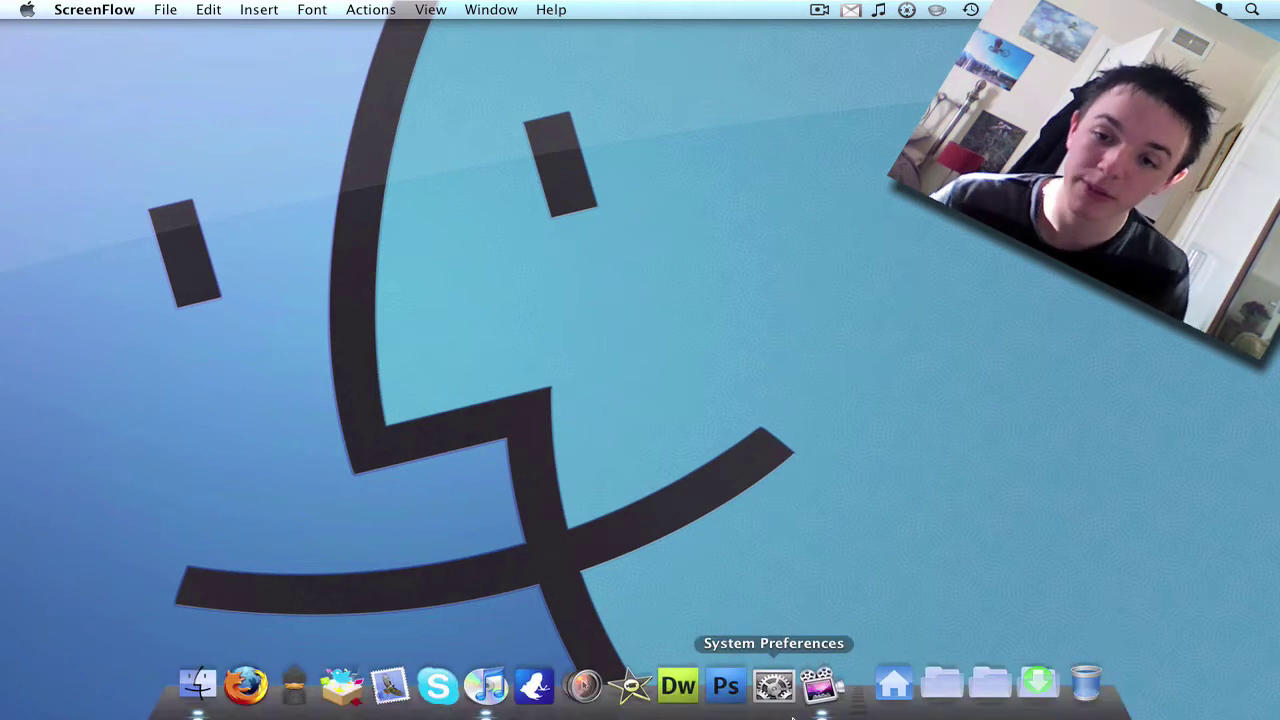
click(880, 695)
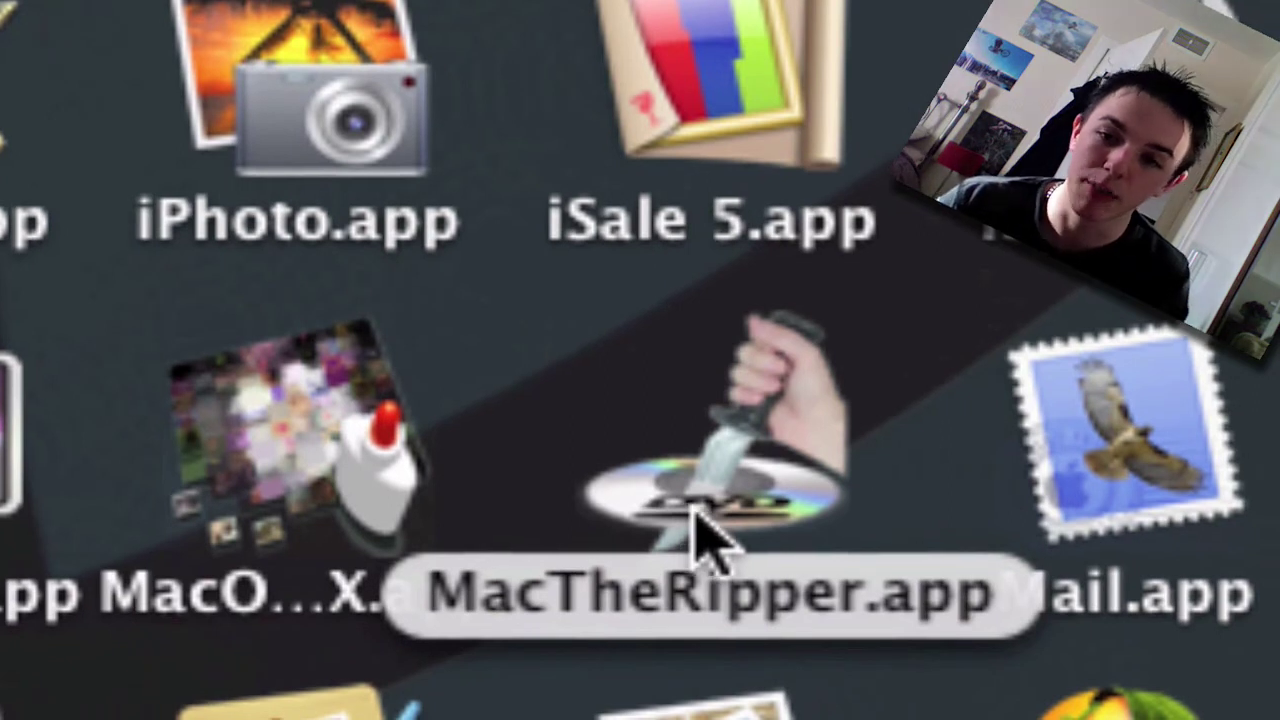
click(700, 537)
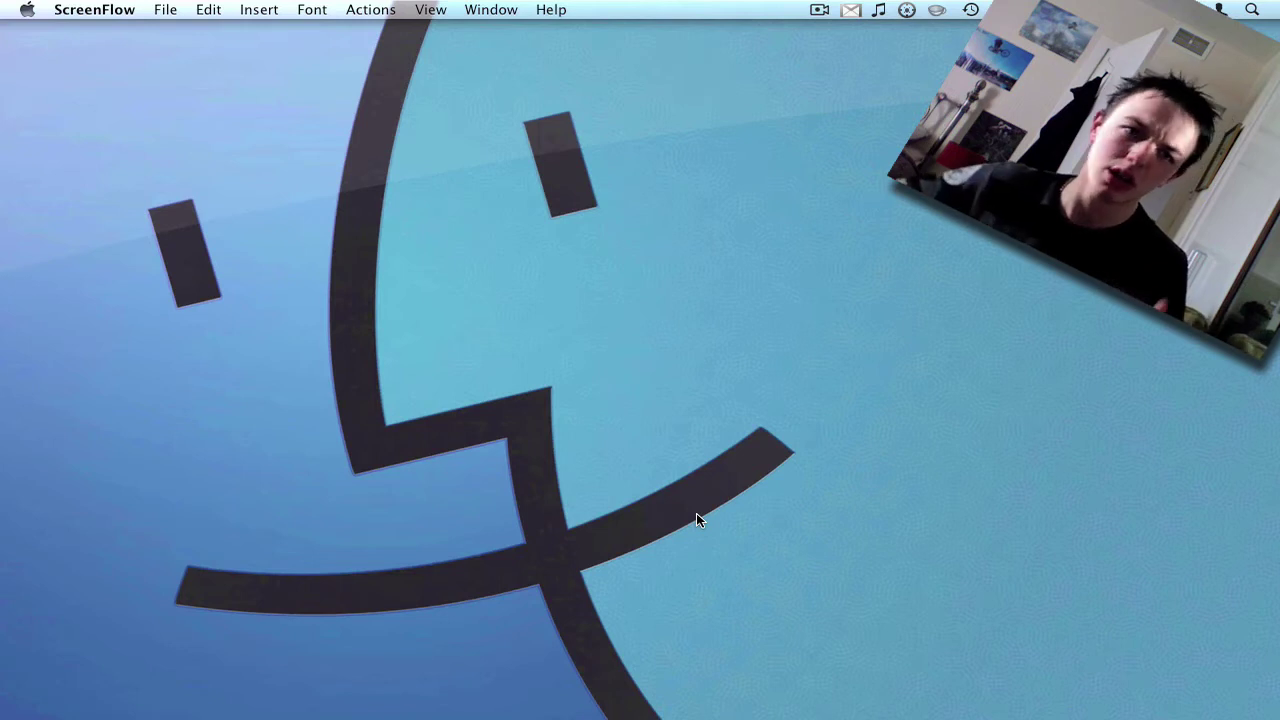
key(super+Tab)
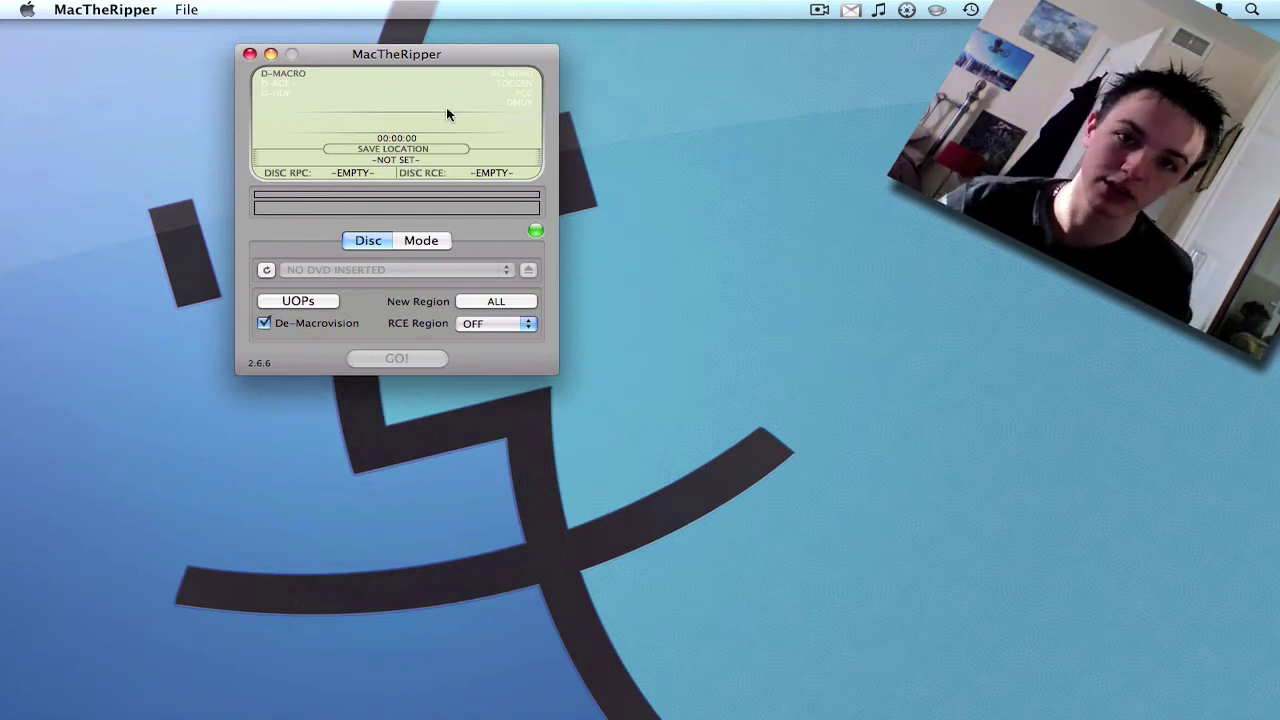
Move the MacTheRipper window toward the screen centre while THE_MATRIX disc is detected
drag(413, 70, 512, 86)
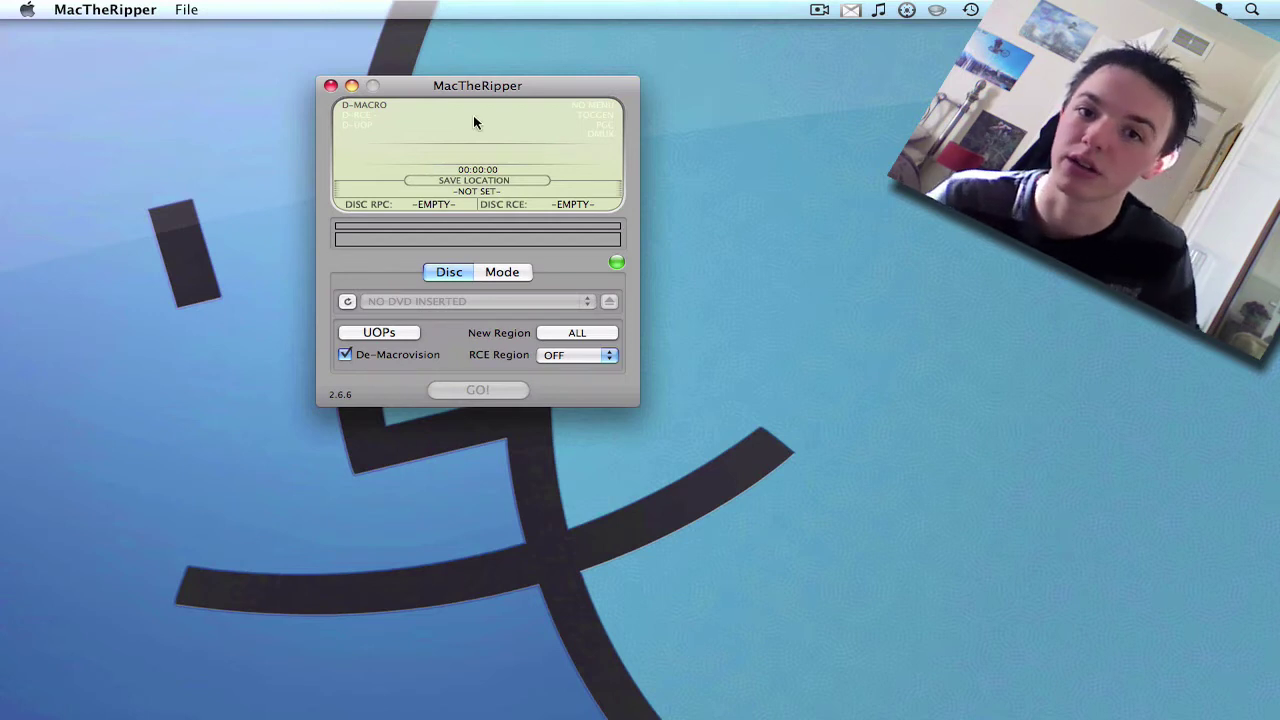
drag(474, 97, 611, 135)
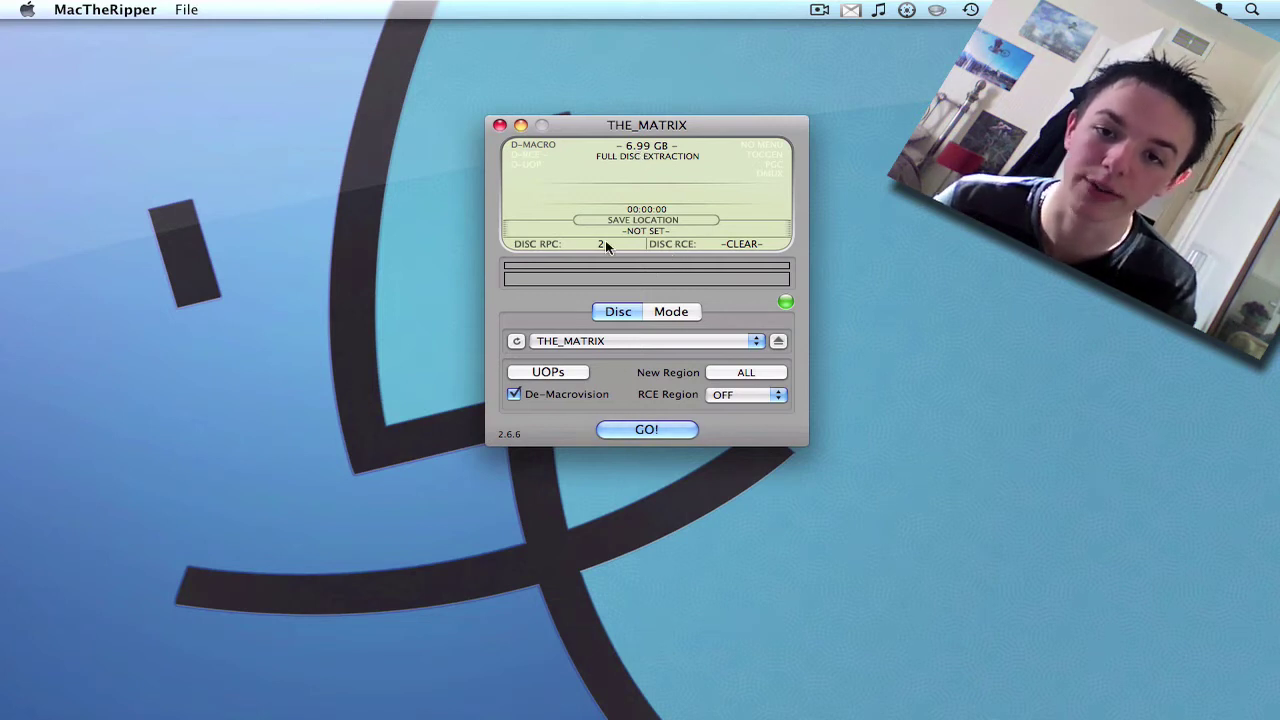
Switch the extraction mode to Main Feature Extraction, reducing the rip to 5.19 GB
click(679, 311)
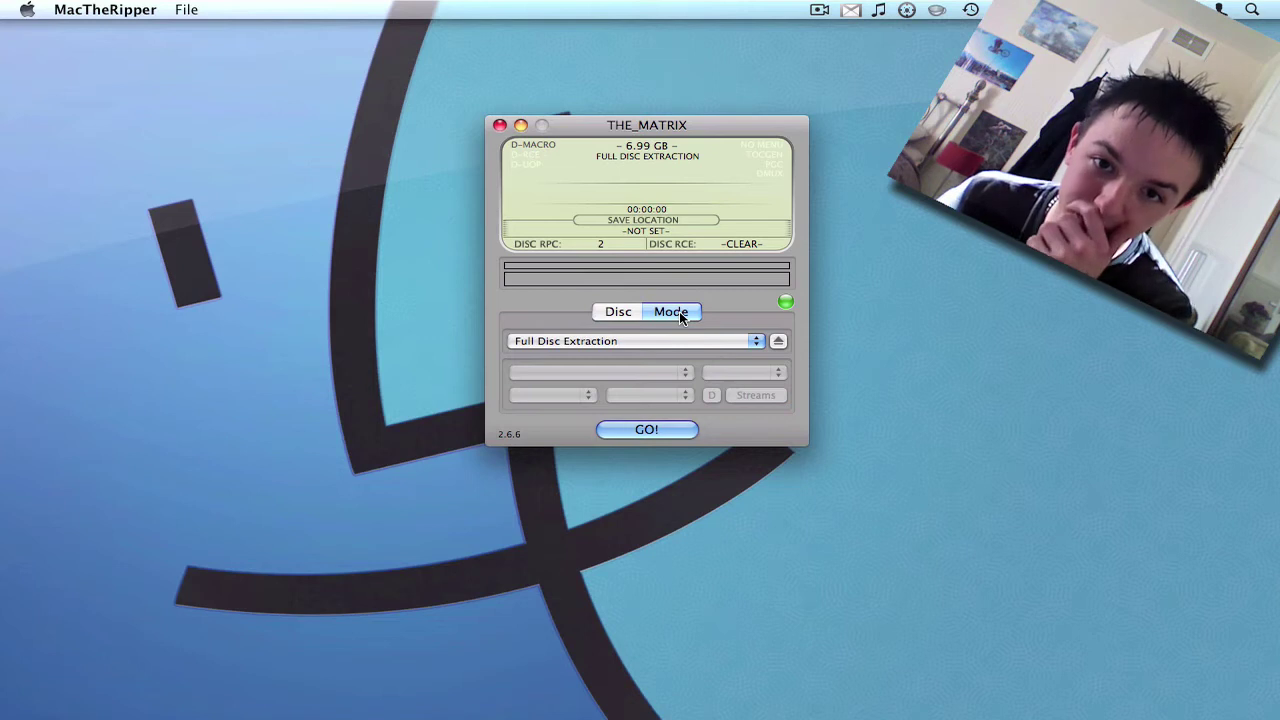
click(754, 342)
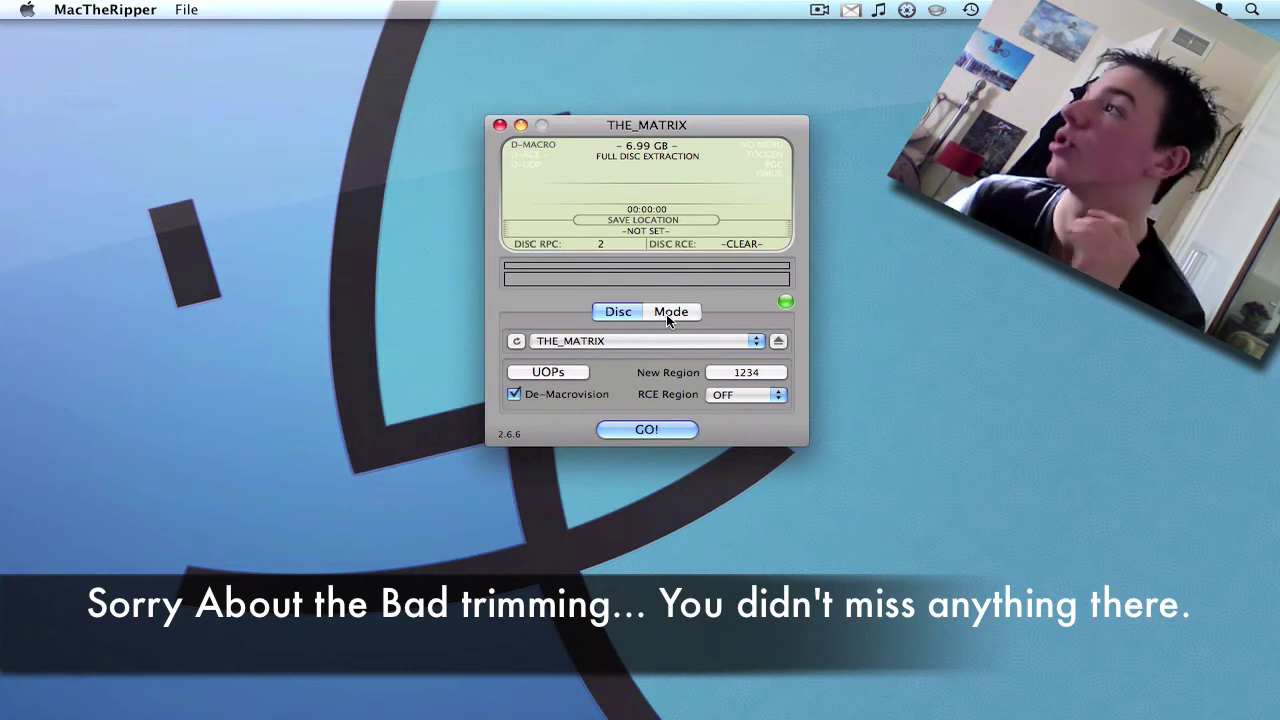
click(666, 314)
click(743, 342)
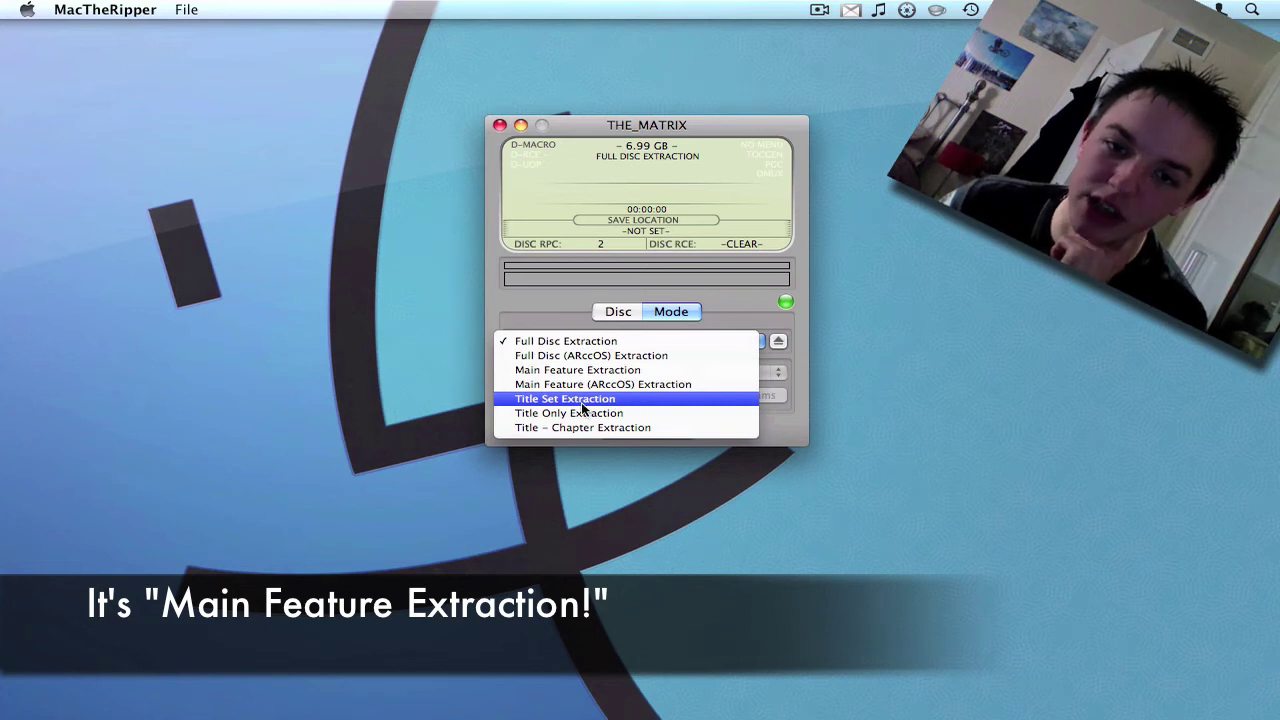
click(600, 370)
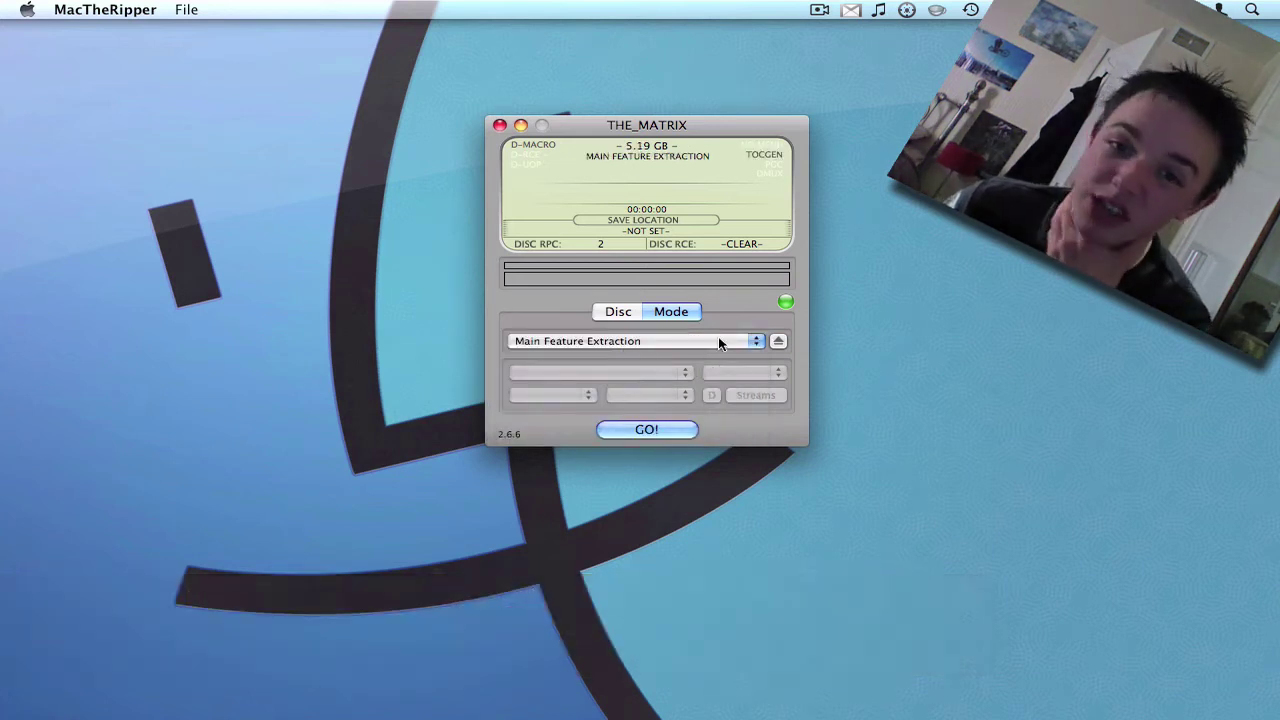
Start the GO! rip with the Desktop as save location and let extraction complete
click(661, 429)
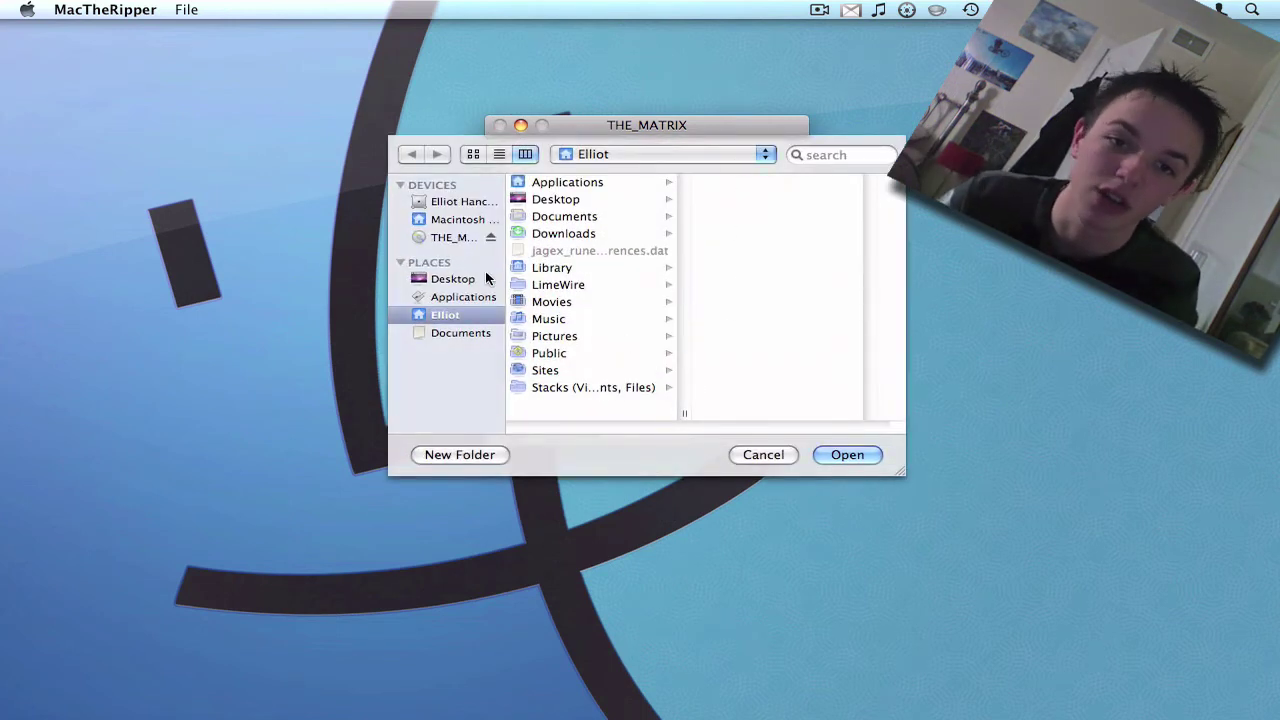
click(448, 279)
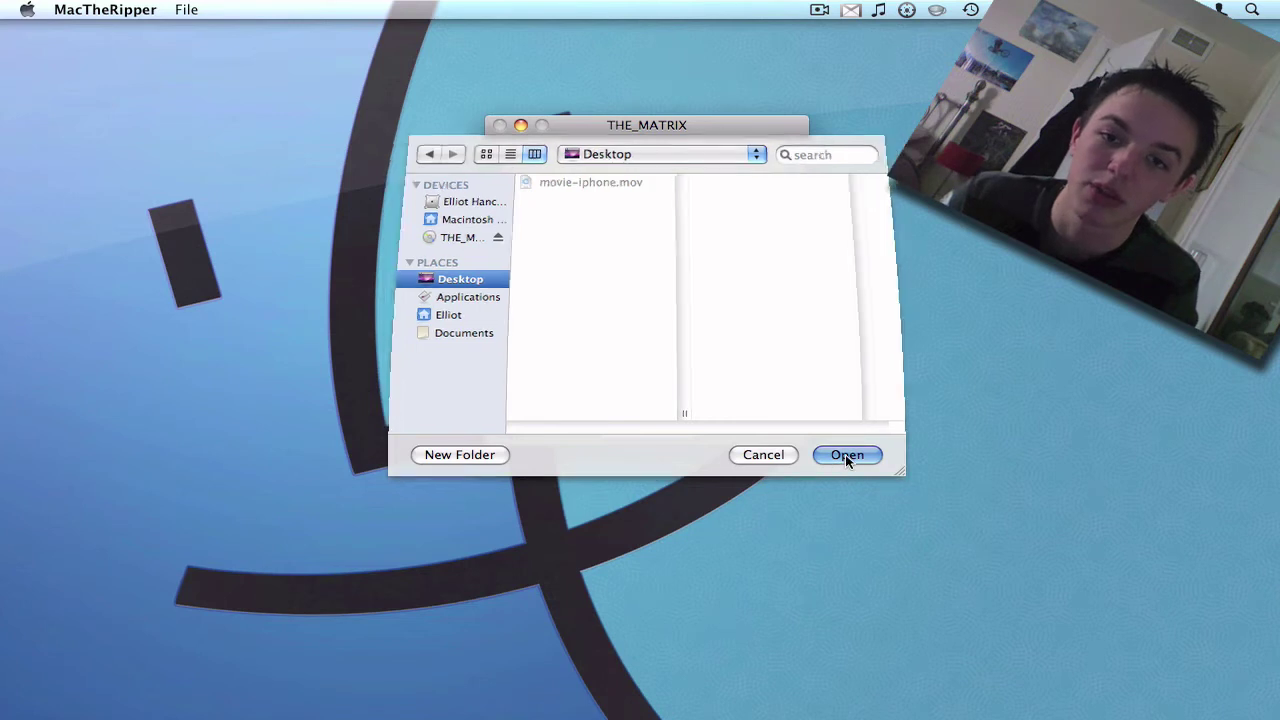
click(845, 455)
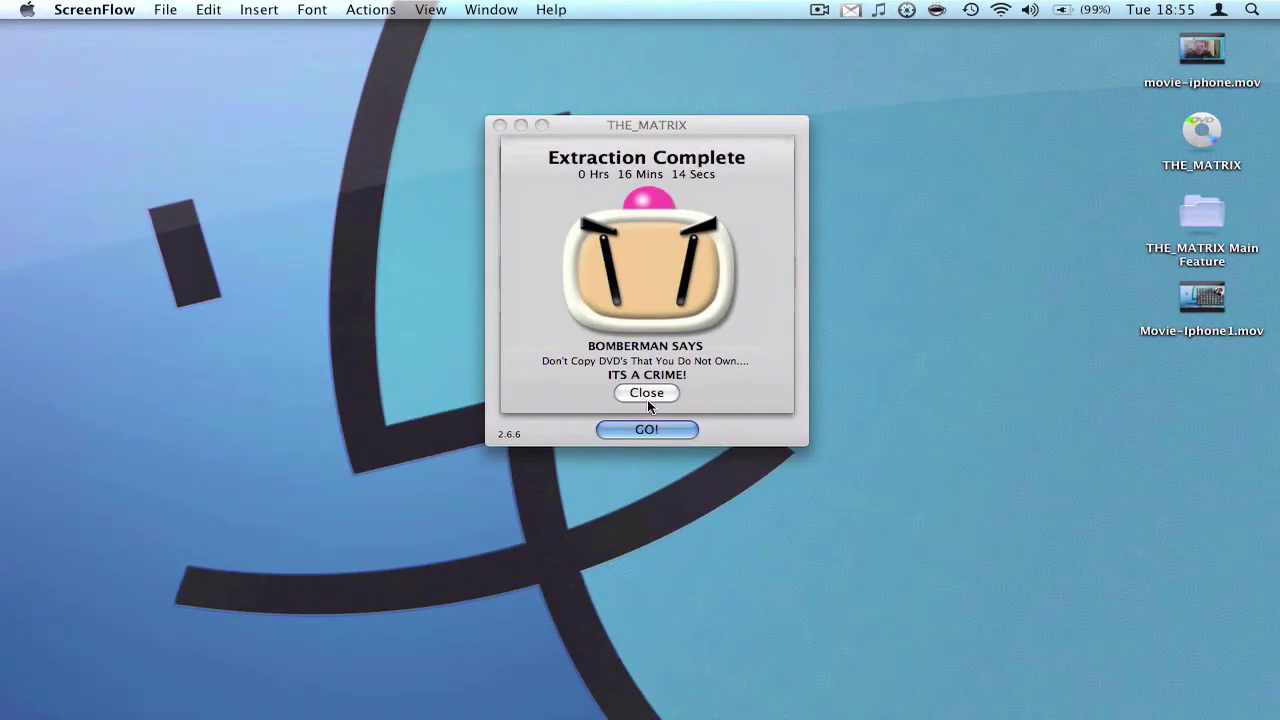
Dismiss the extraction complete notice, eject the Matrix DVD and quit MacTheRipper
click(647, 393)
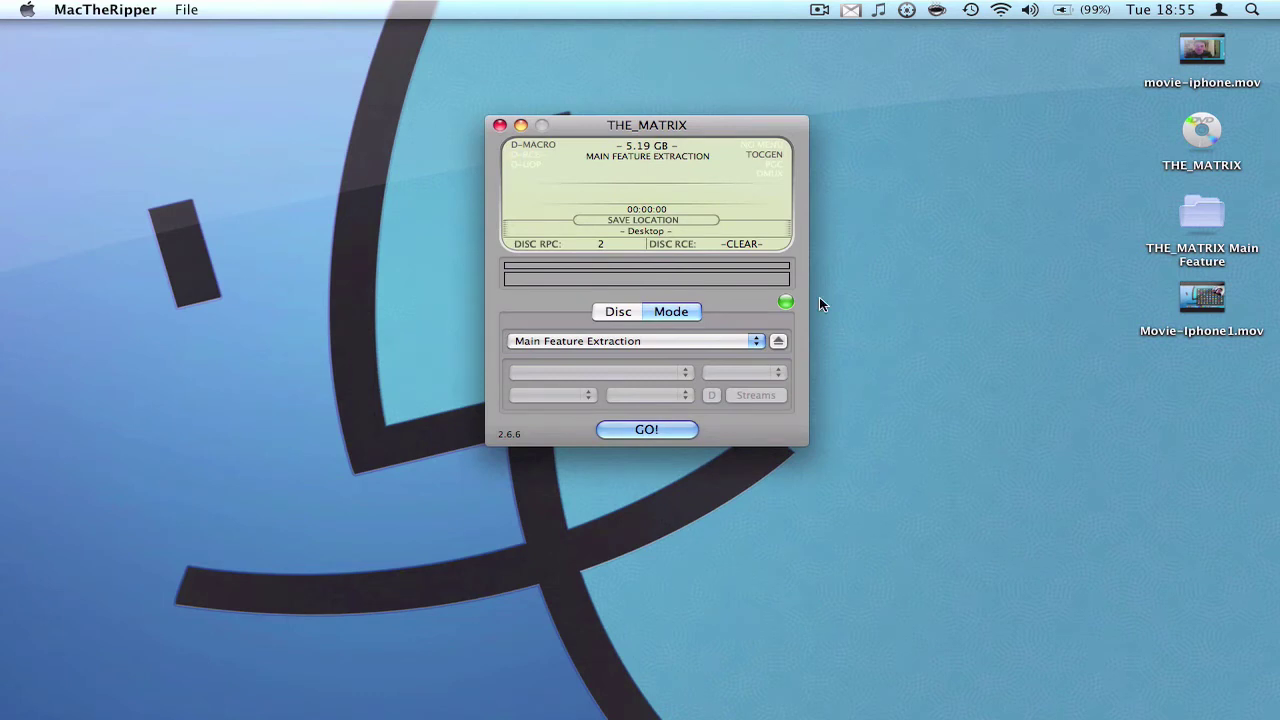
key(XF86Eject)
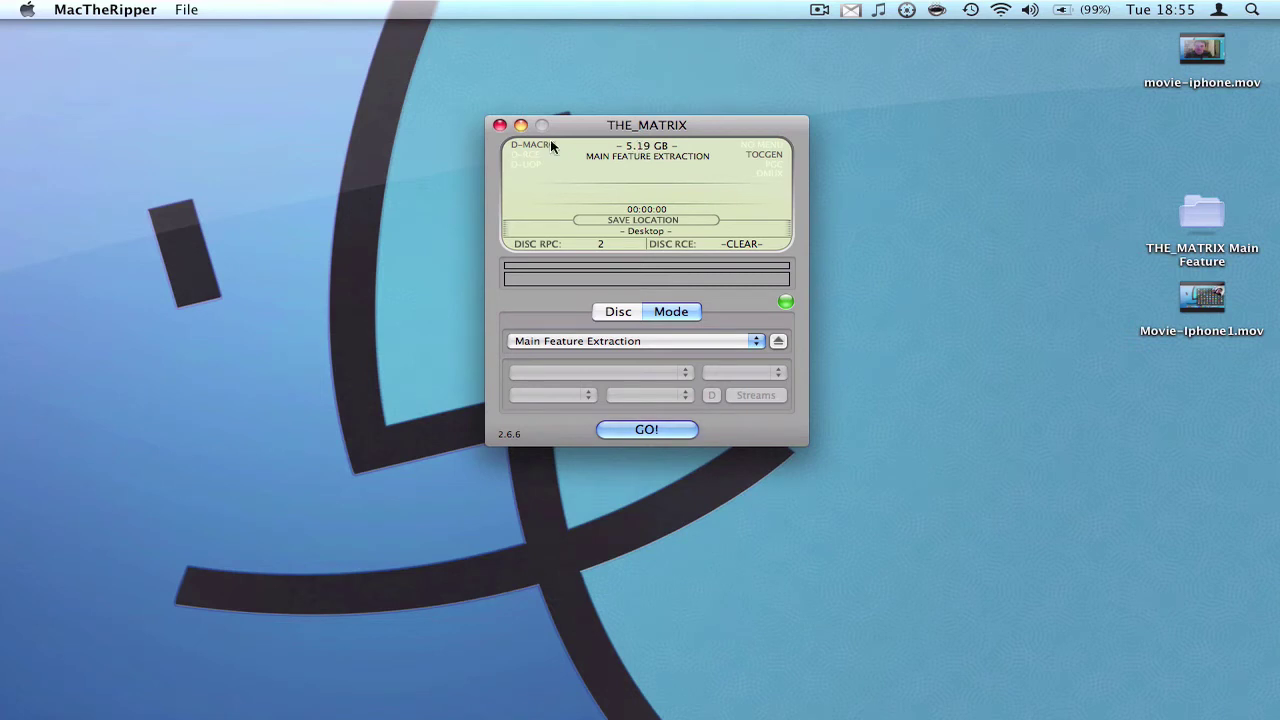
key(cmd+h)
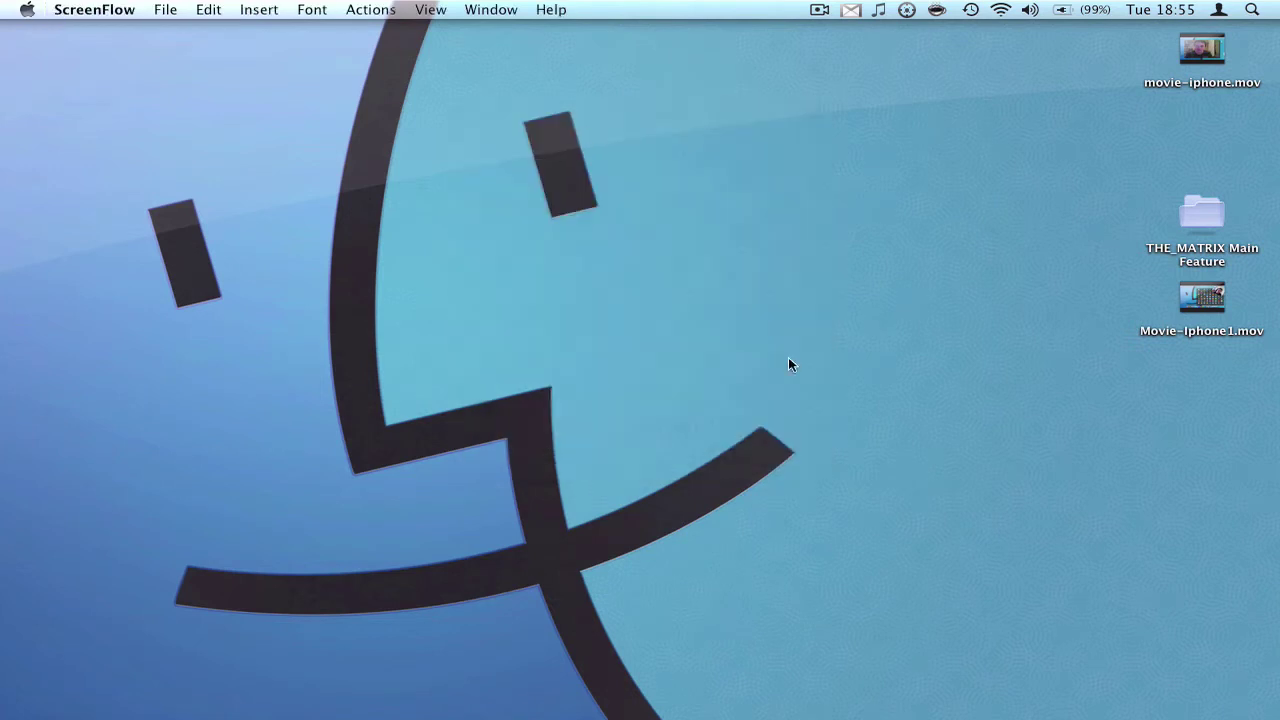
Move the THE_MATRIX Main Feature folder to the desktop's top centre and inspect its VIDEO_TS folder
click(982, 371)
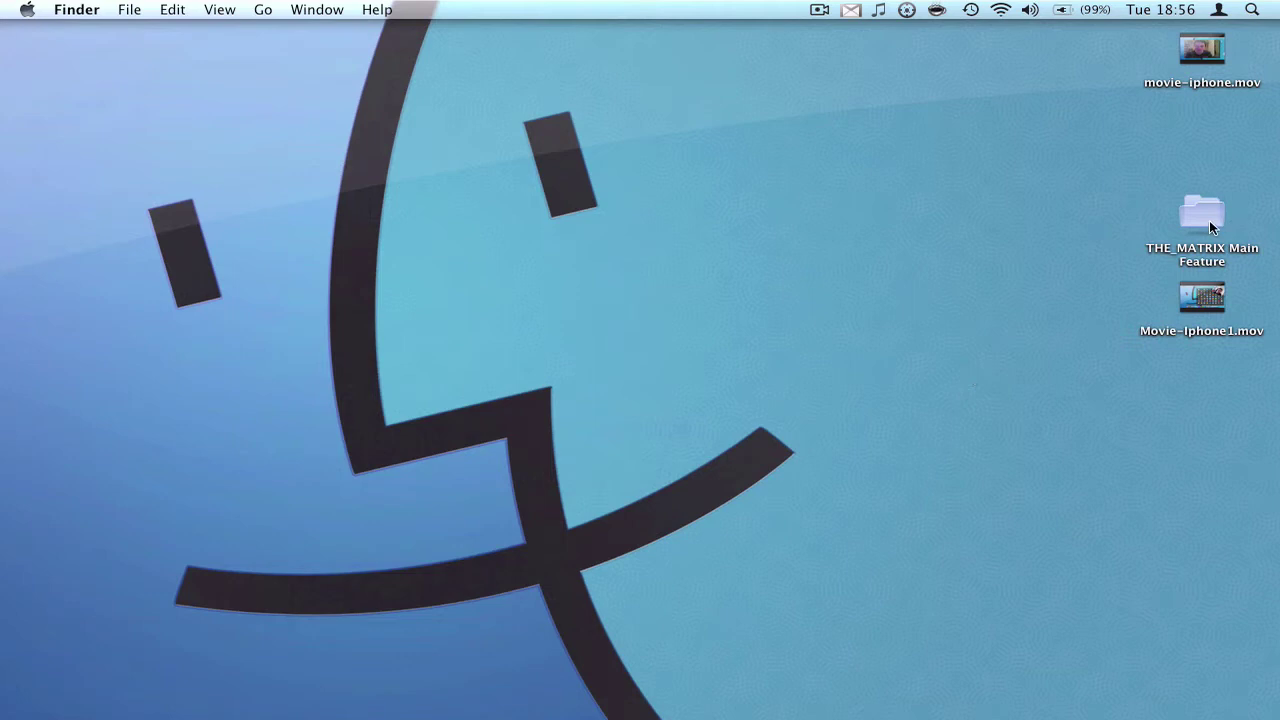
drag(1209, 222, 794, 128)
click(868, 173)
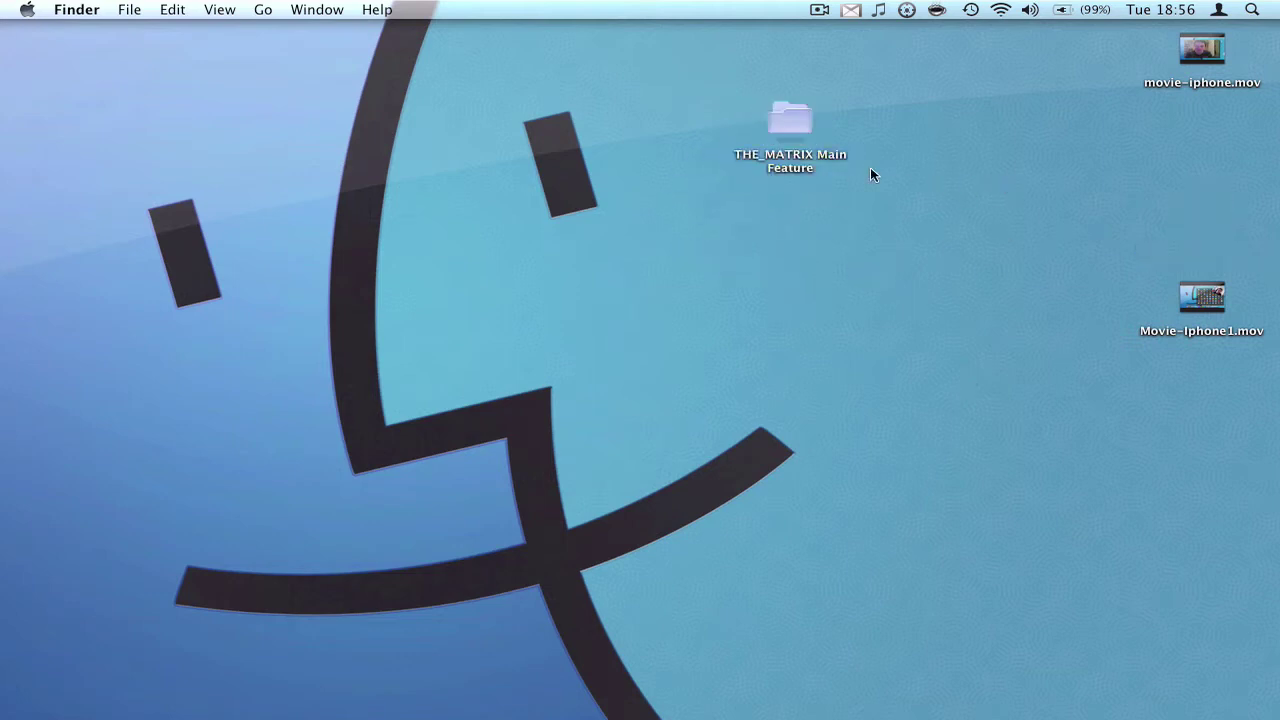
double_click(802, 122)
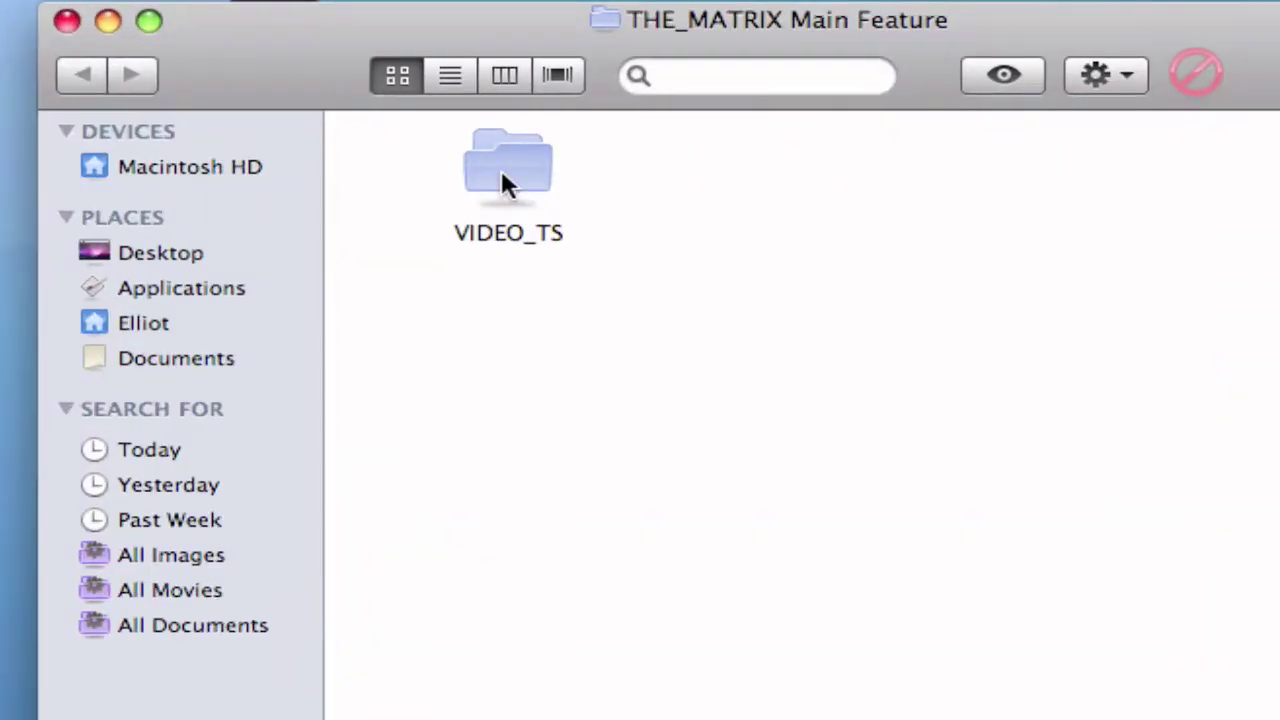
double_click(504, 175)
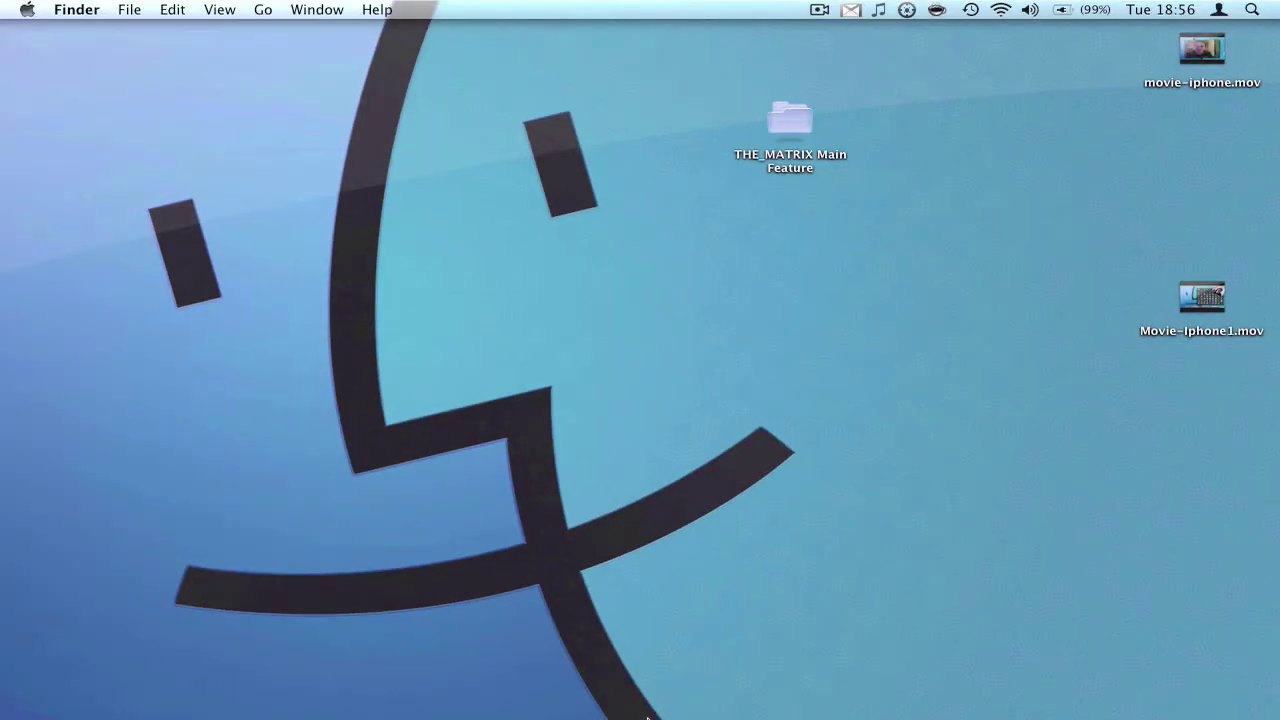
Launch HandBrake from the Applications stack and position its window slightly left
mouse_move(647, 716)
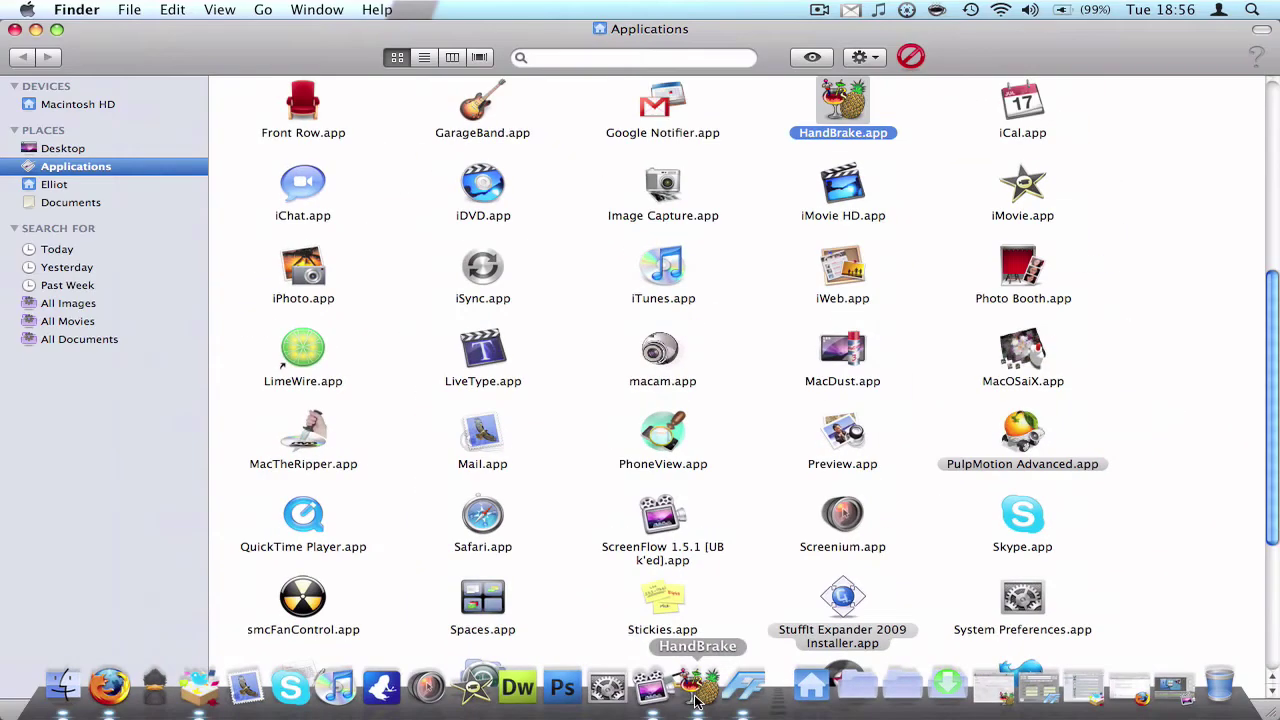
click(700, 688)
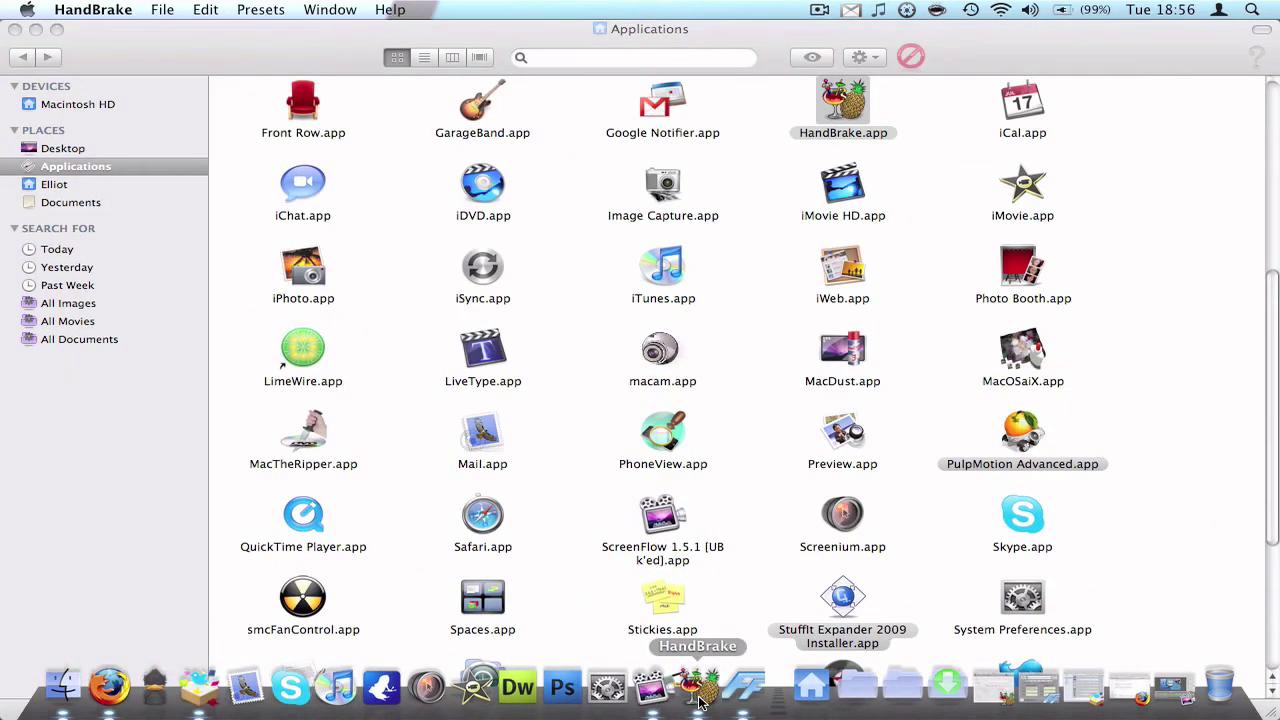
click(15, 29)
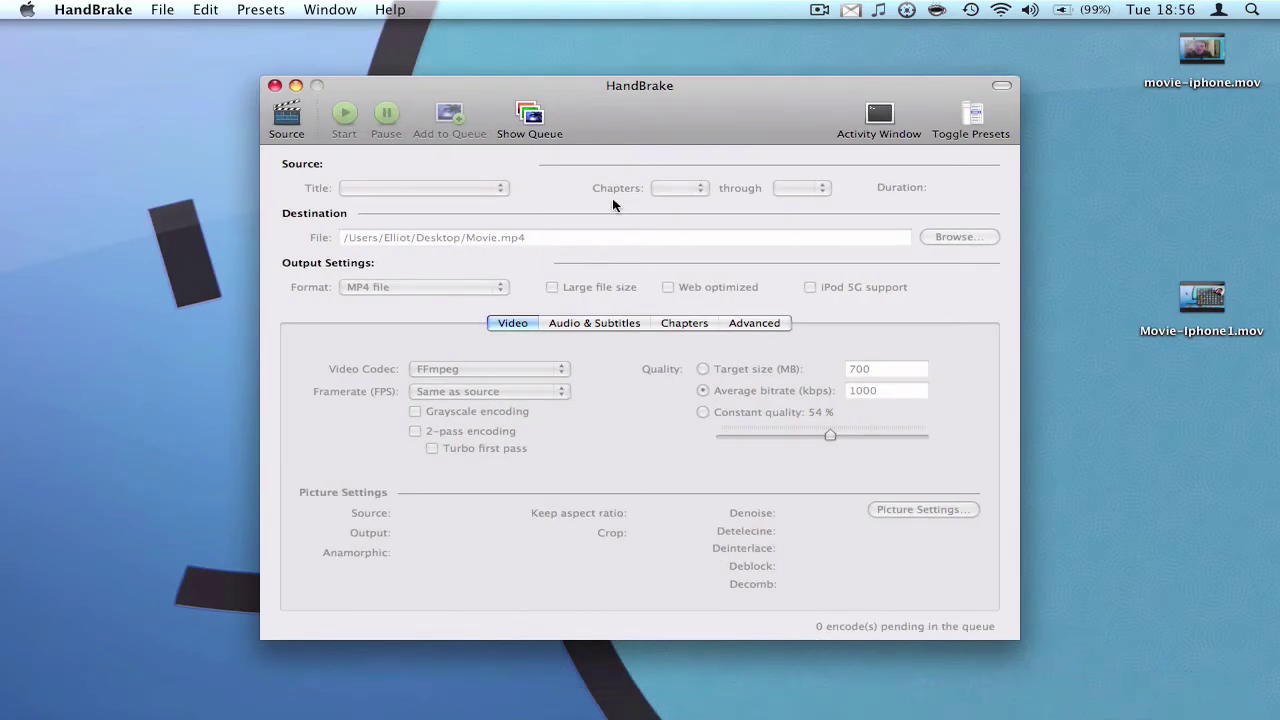
mouse_move(707, 95)
mouse_down()
mouse_move(672, 94)
mouse_move(687, 95)
mouse_up()
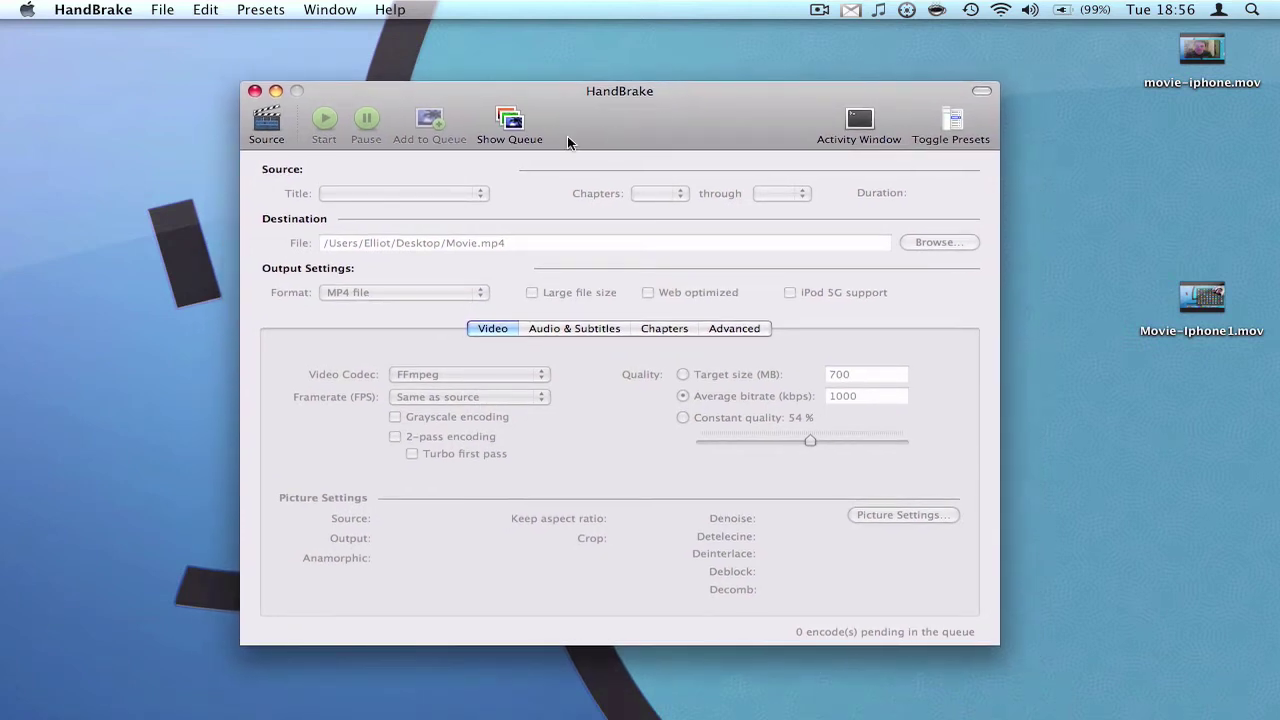
Load the THE_MATRIX Main Feature folder as HandBrake's source and start the MP4 encode
click(266, 122)
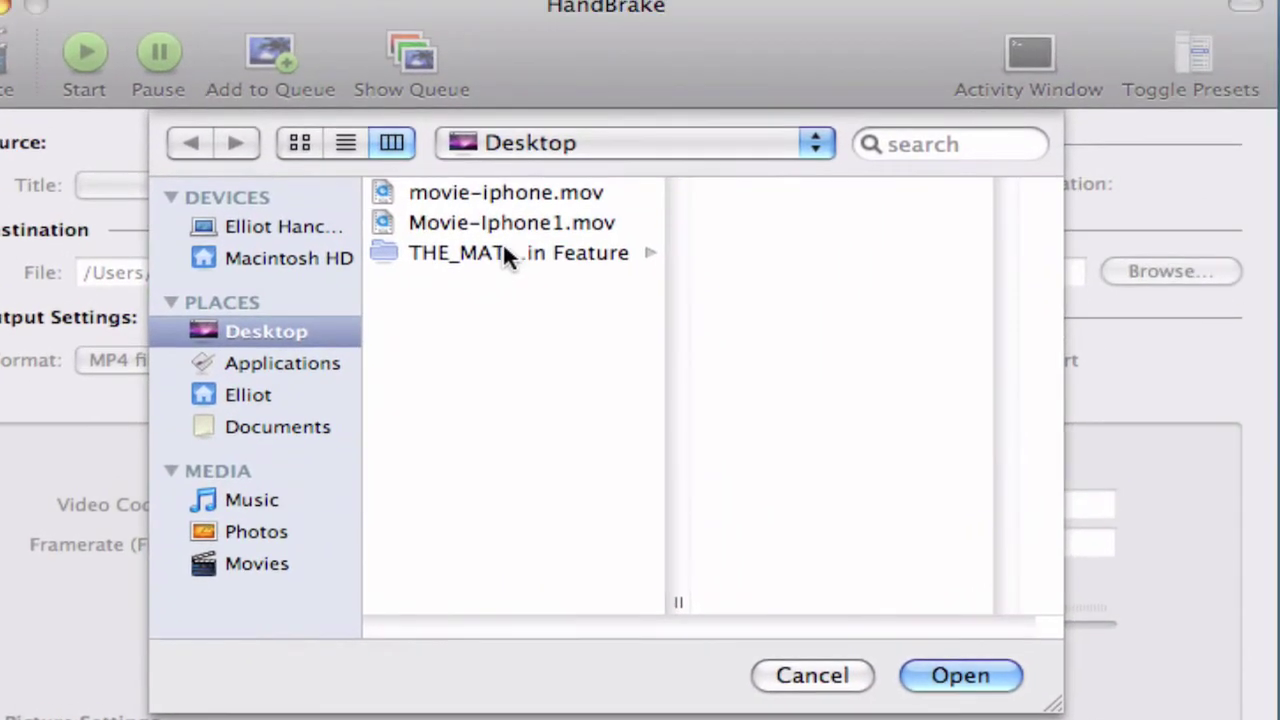
click(687, 194)
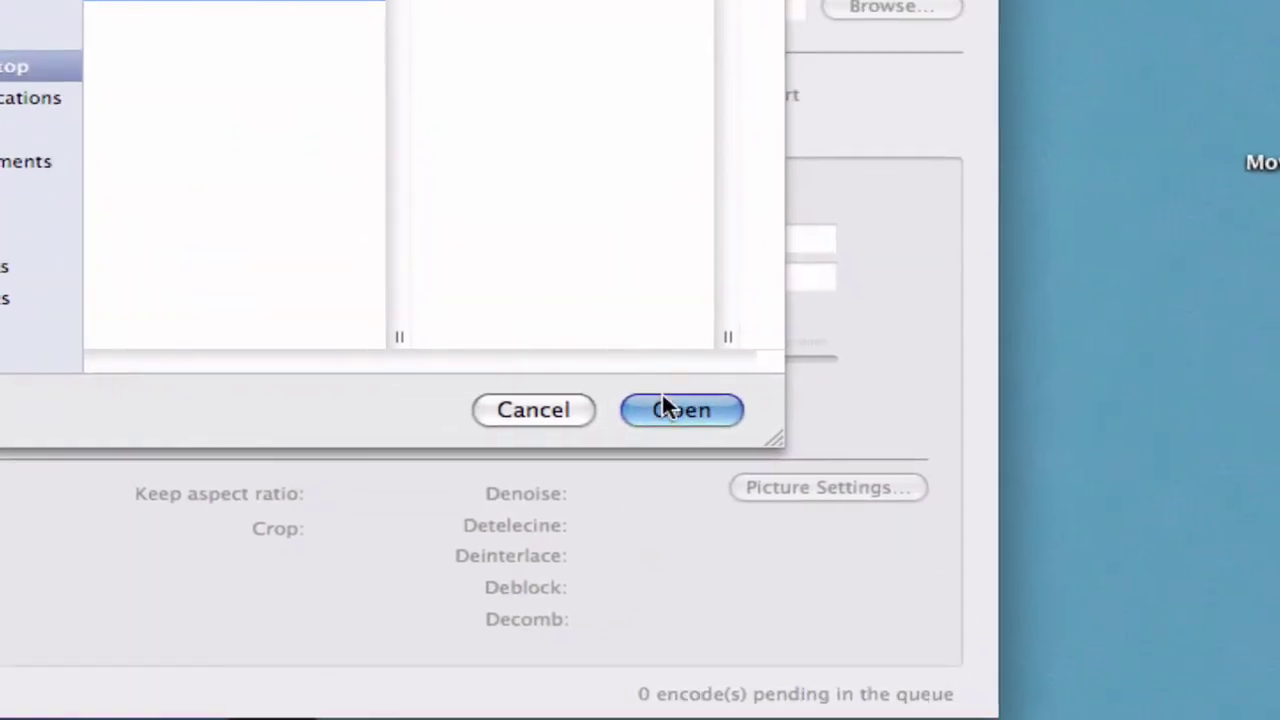
click(663, 402)
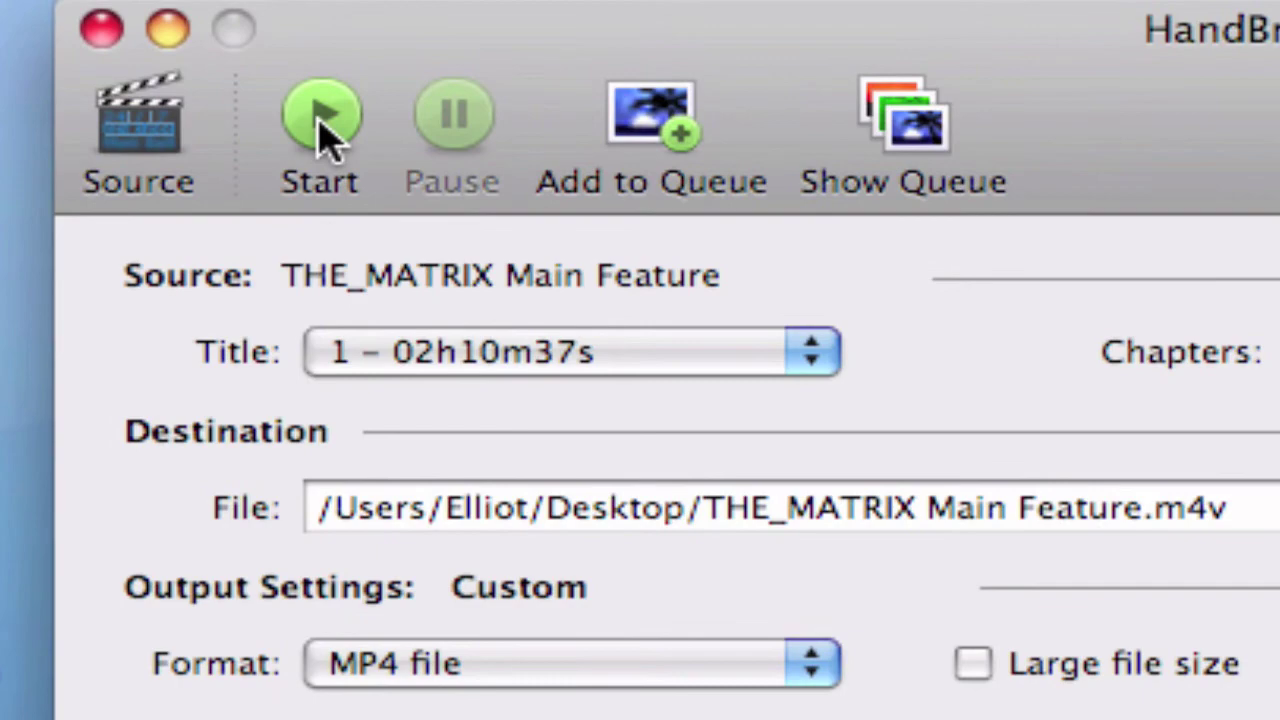
click(362, 94)
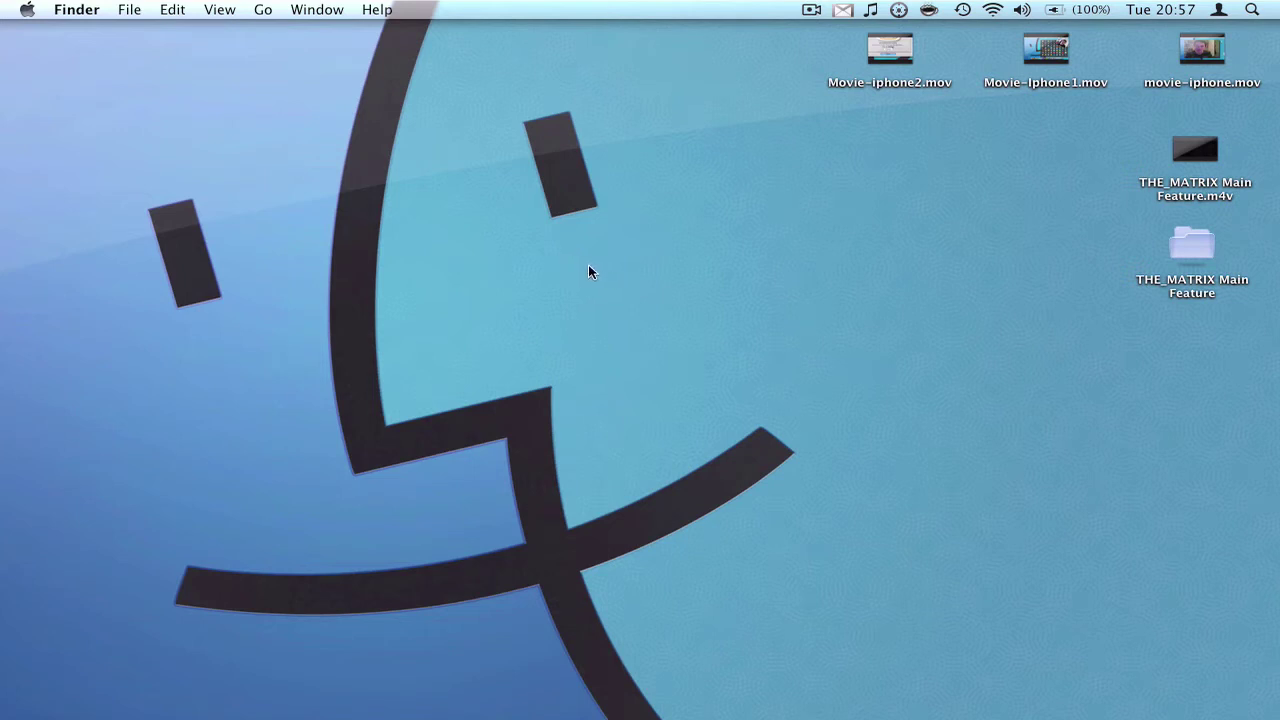
Arrange THE_MATRIX Main Feature.m4v beside the ripped folder on the desktop, then select the .m4v
drag(1188, 160, 1045, 246)
click(1036, 281)
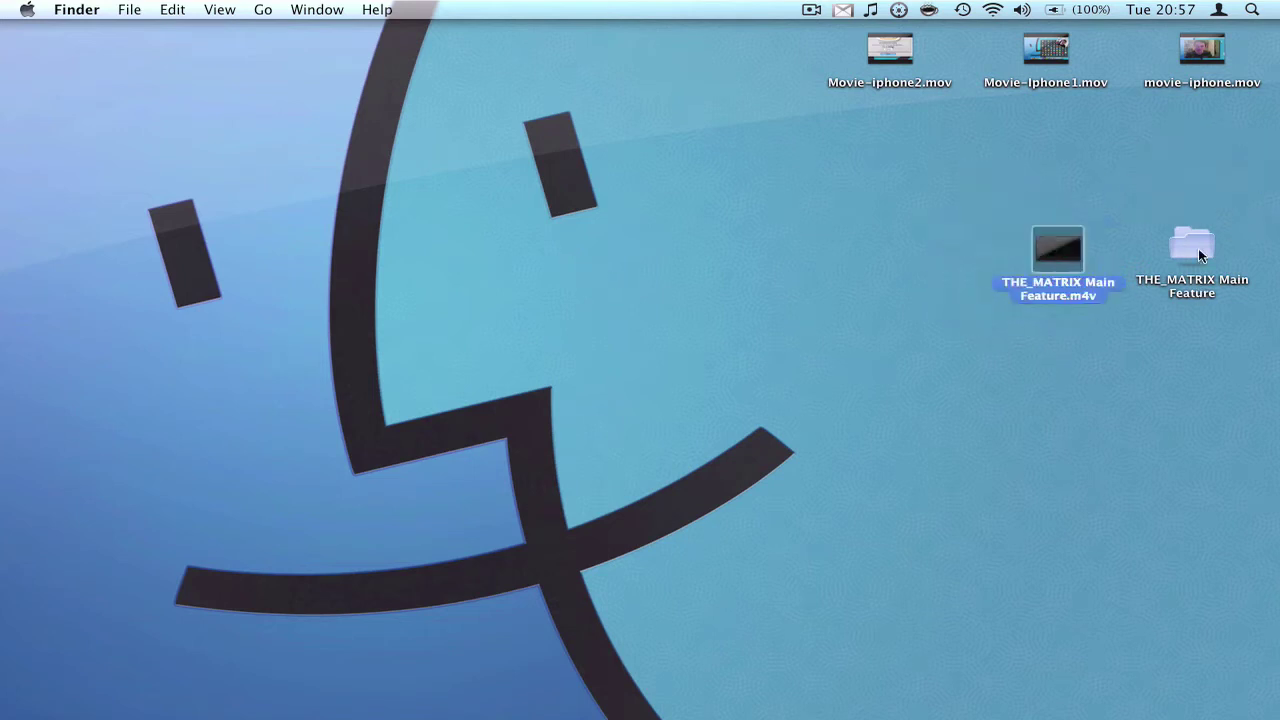
drag(1197, 255, 1208, 249)
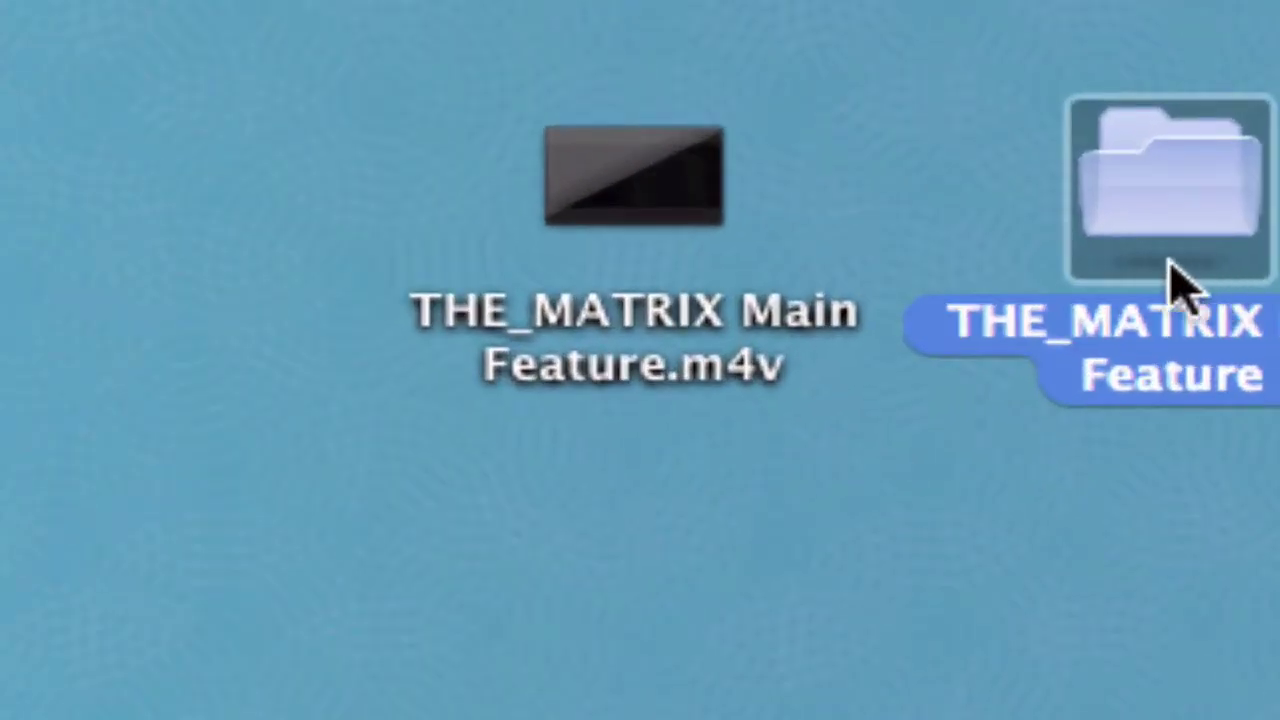
super+click(600, 215)
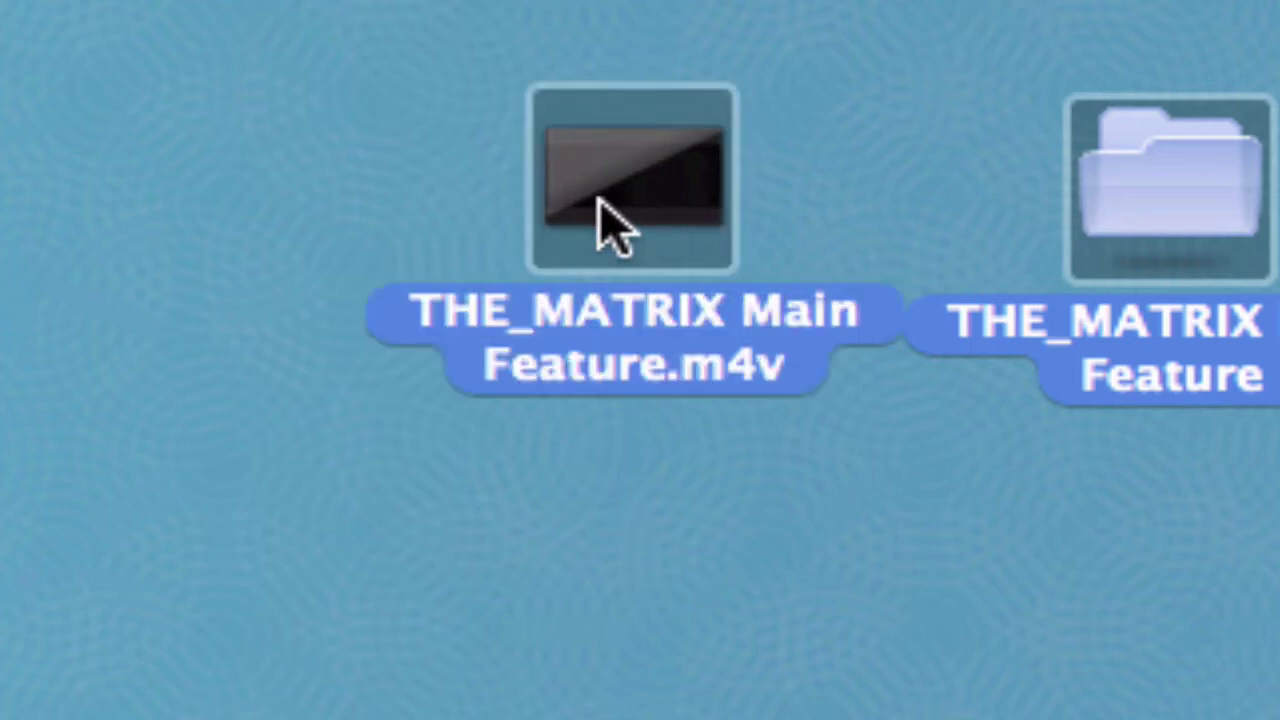
click(760, 175)
click(653, 181)
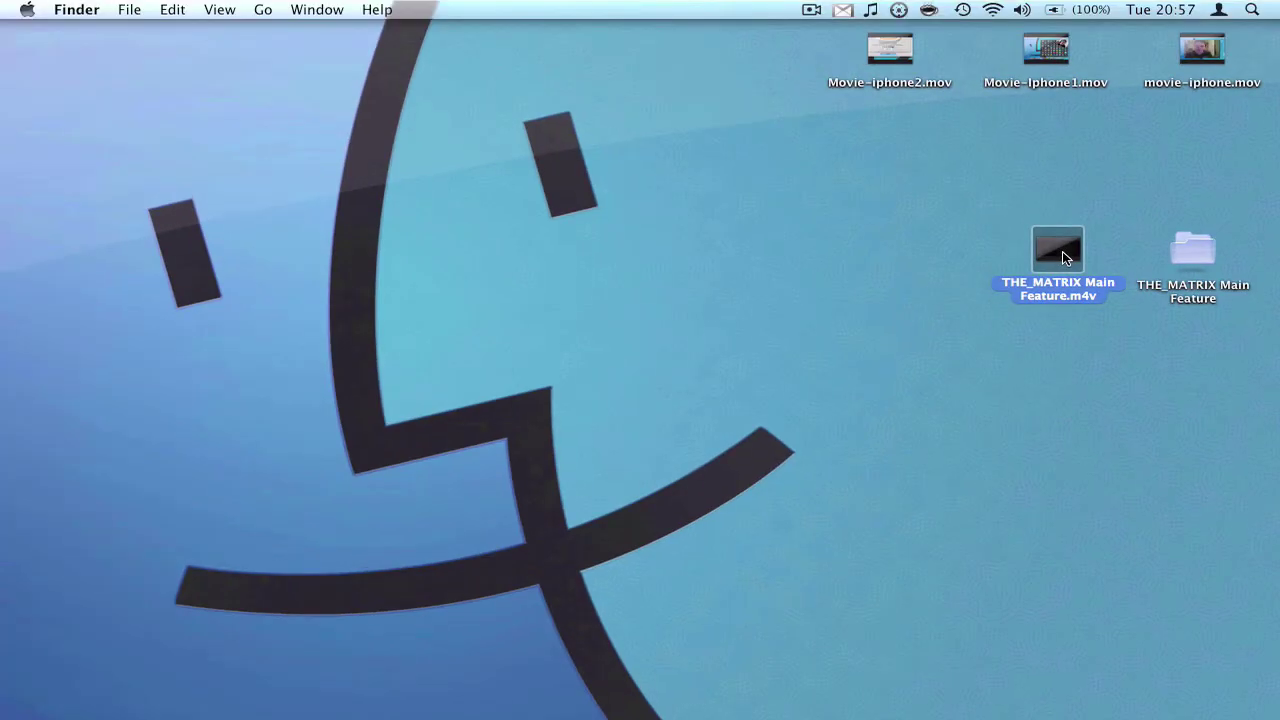
key(space)
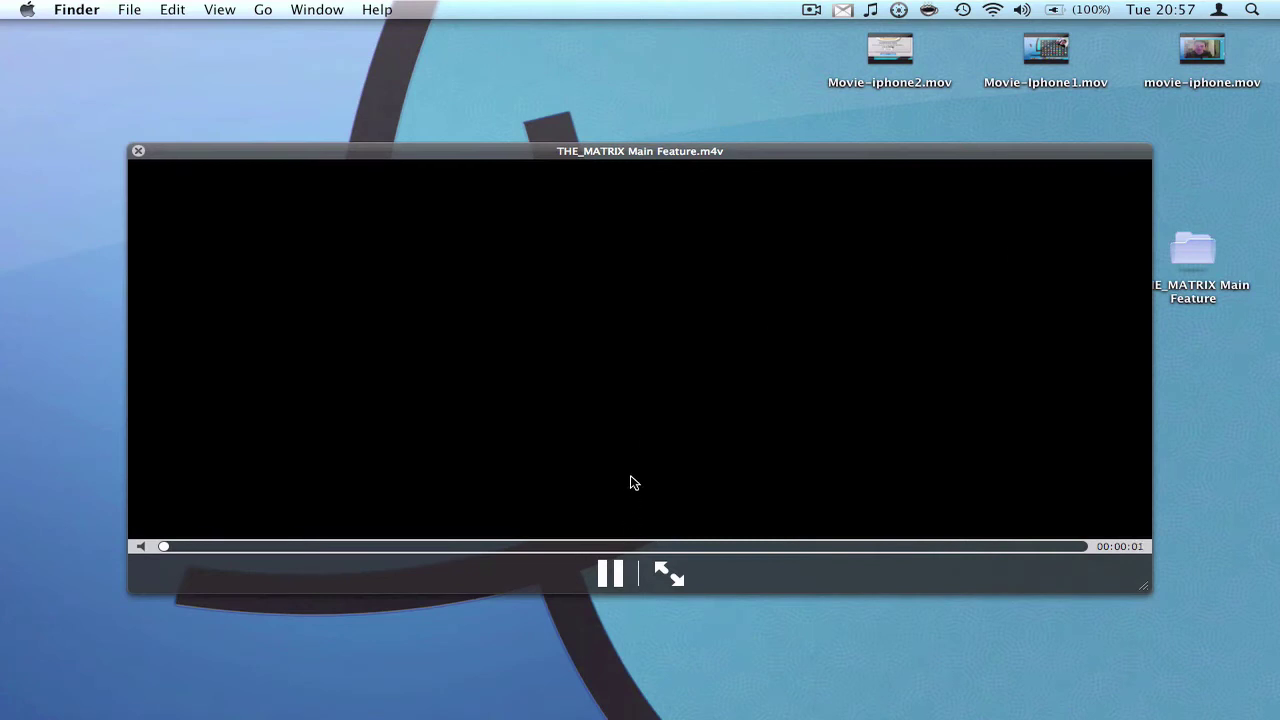
click(418, 547)
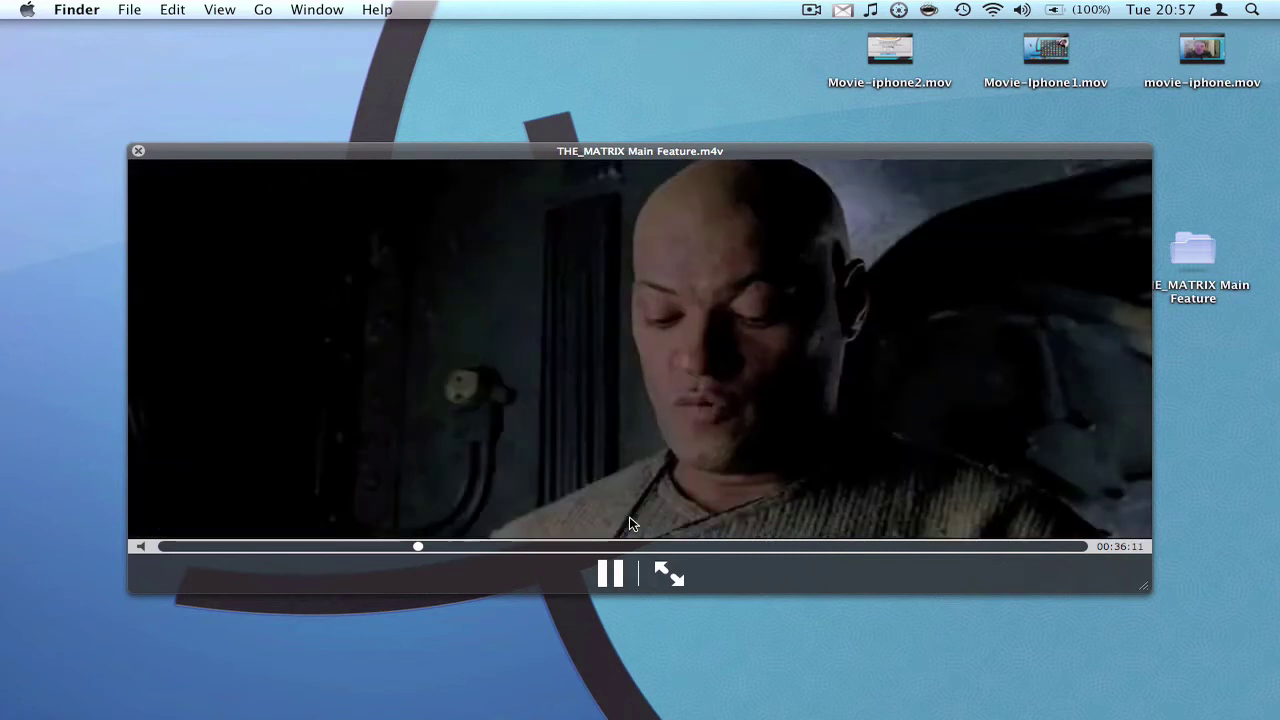
key(Up)
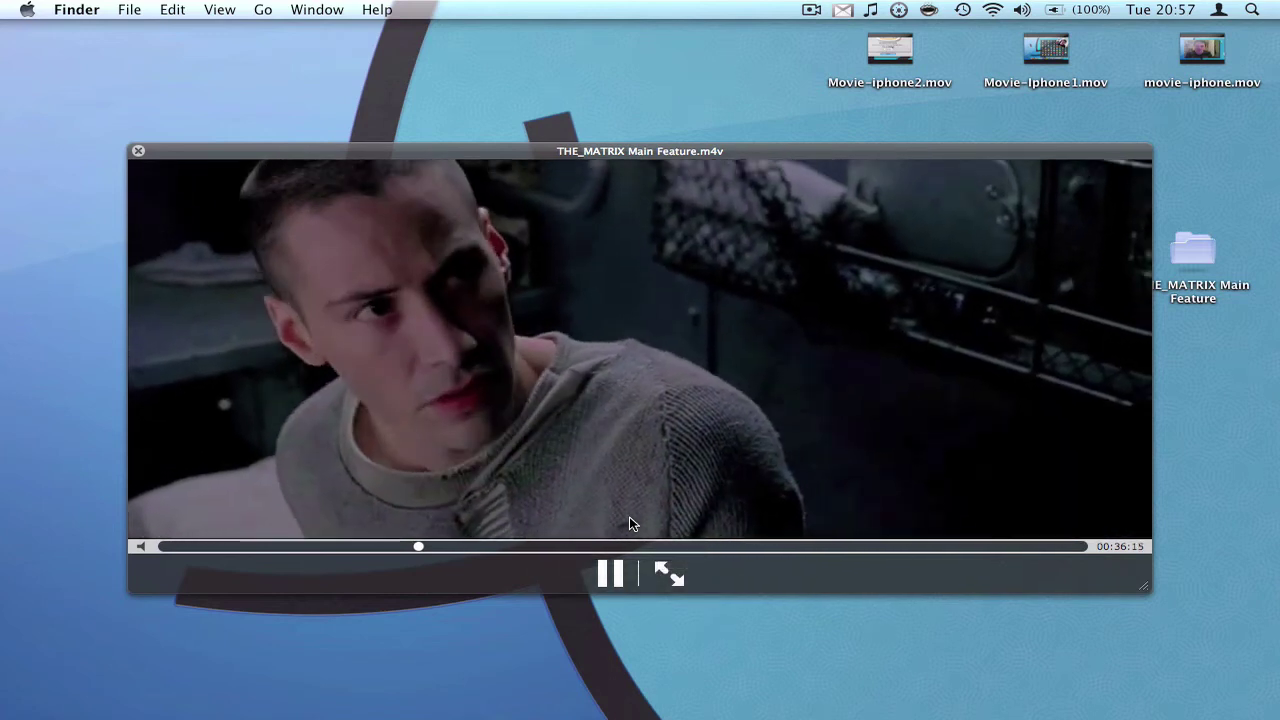
key(super+w)
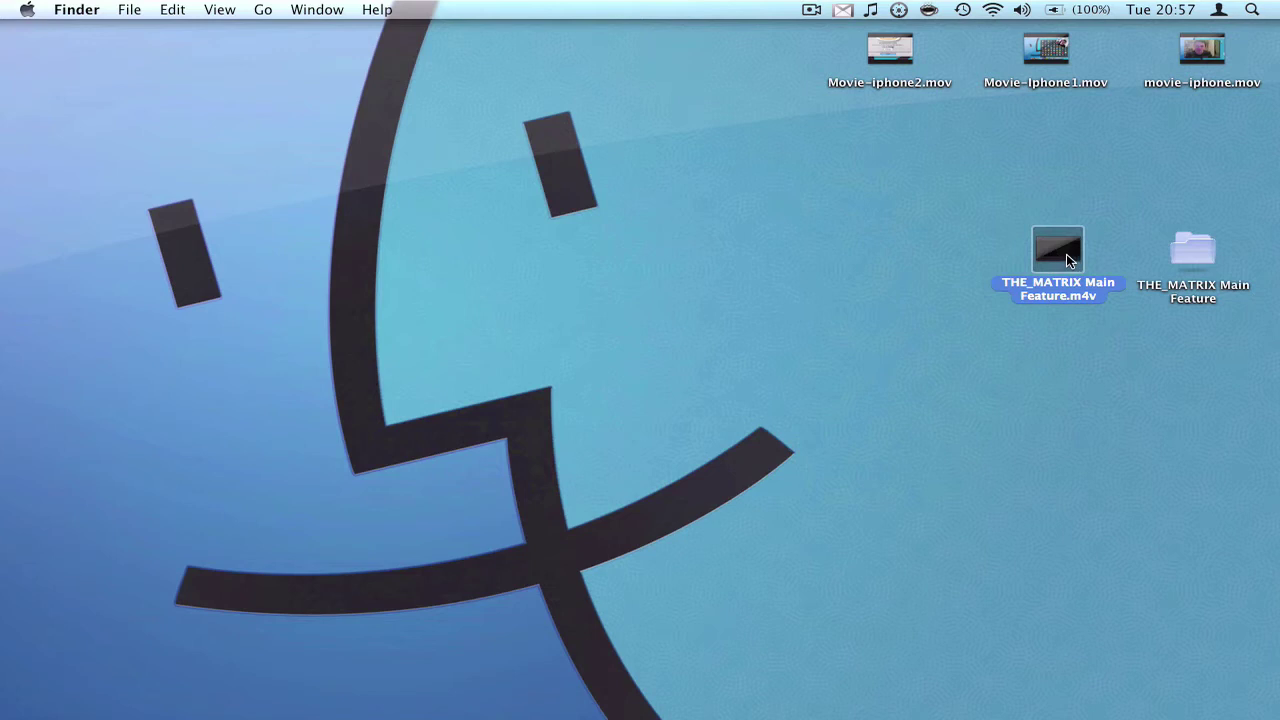
mouse_move(858, 712)
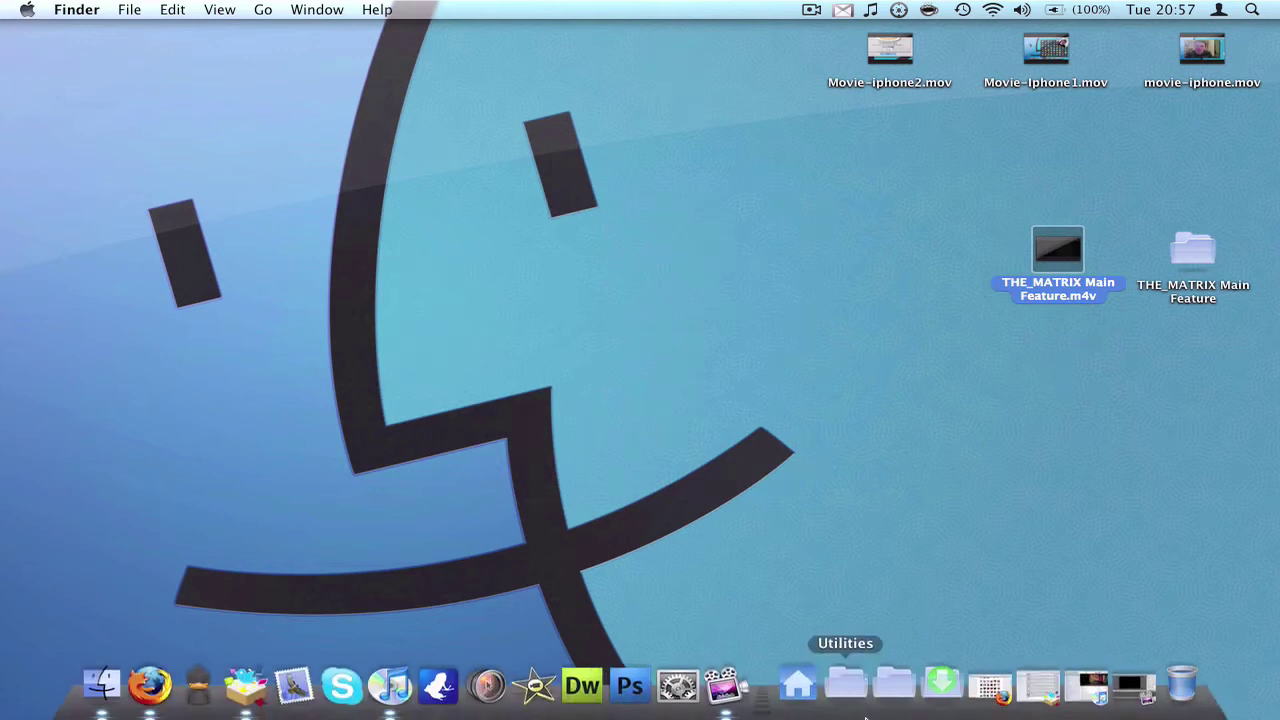
click(798, 686)
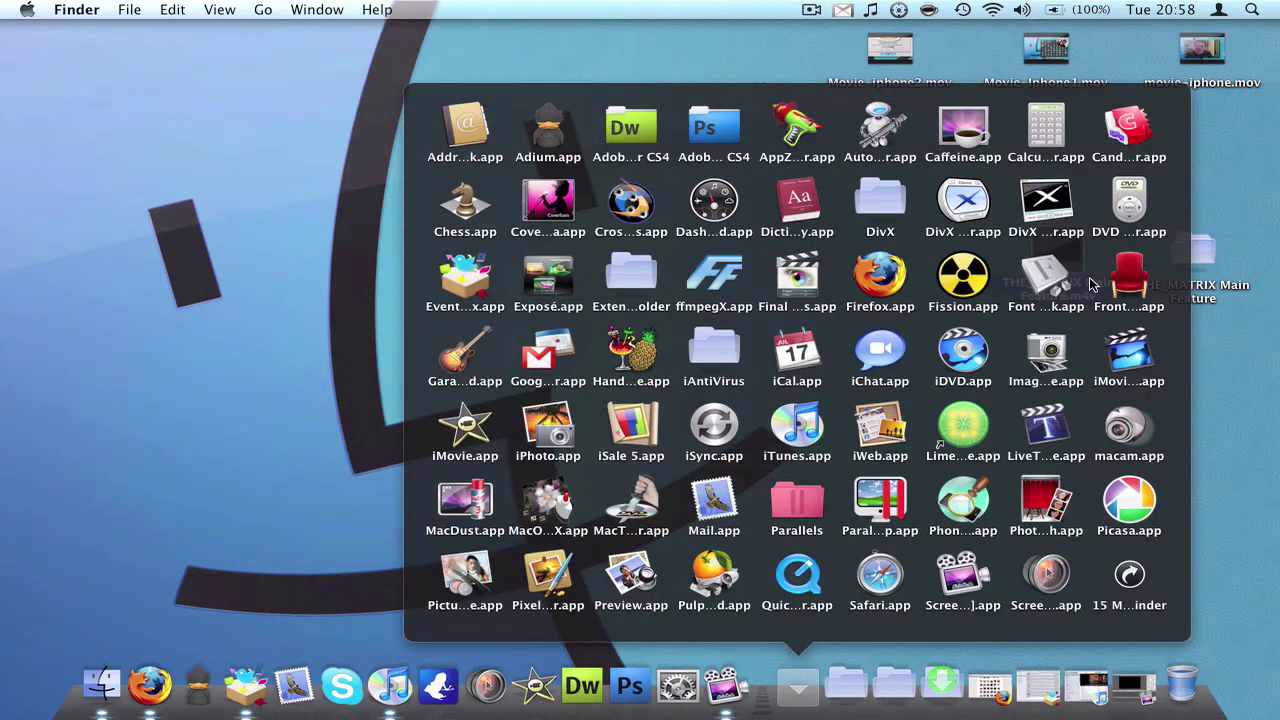
Close the applications list, settle the .m4v icon, and launch ffmpegX from the Dock
click(1218, 287)
click(1065, 255)
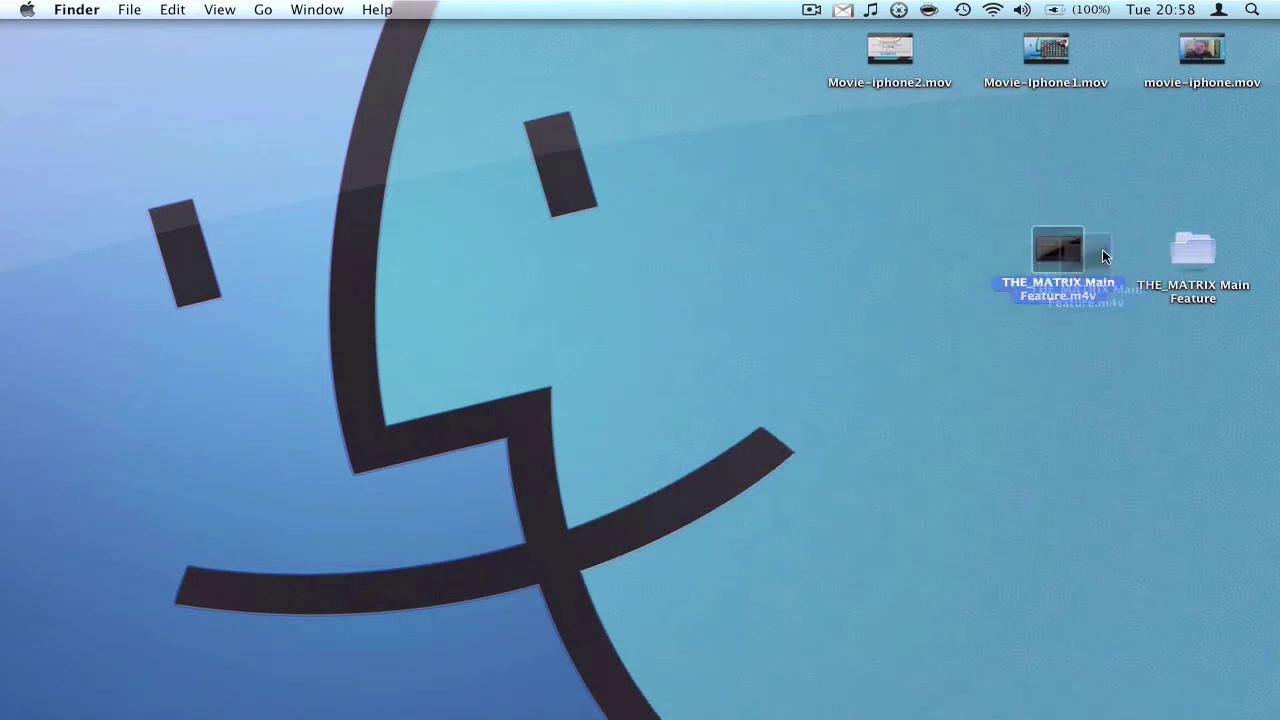
mouse_move(1072, 262)
mouse_down()
mouse_move(914, 269)
mouse_move(883, 255)
mouse_move(1049, 245)
mouse_move(1075, 258)
mouse_up()
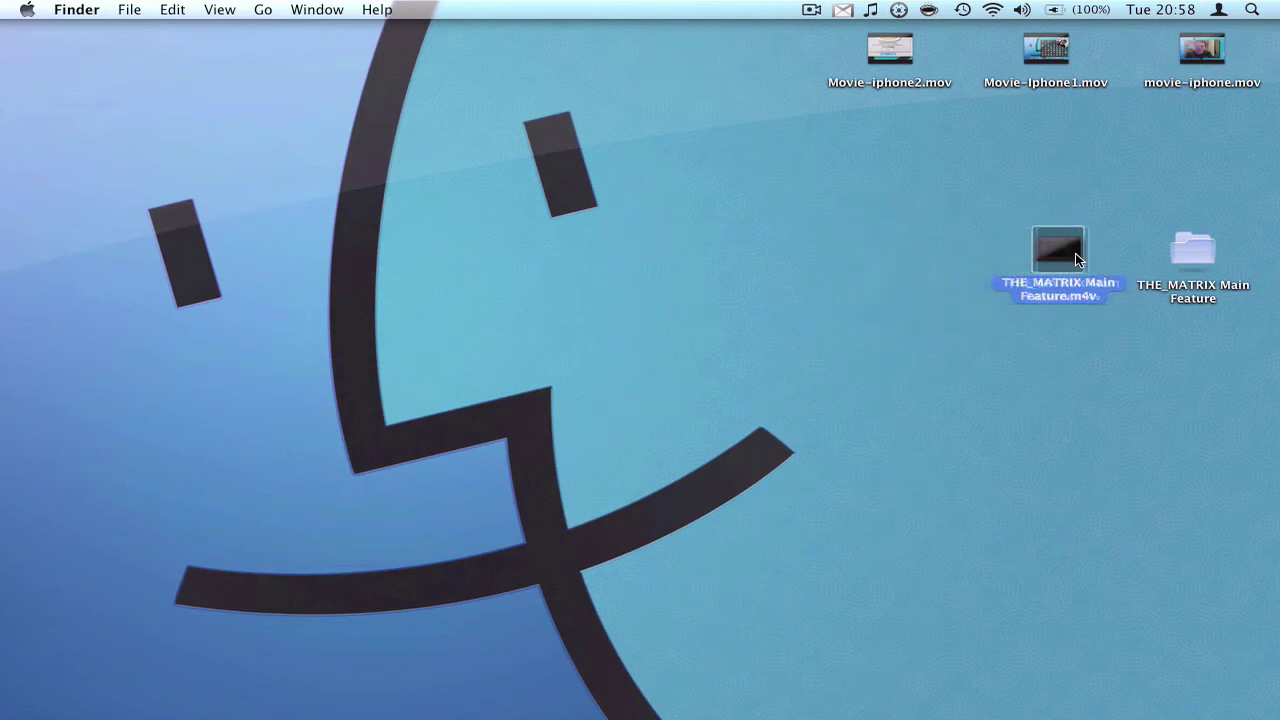
click(1081, 352)
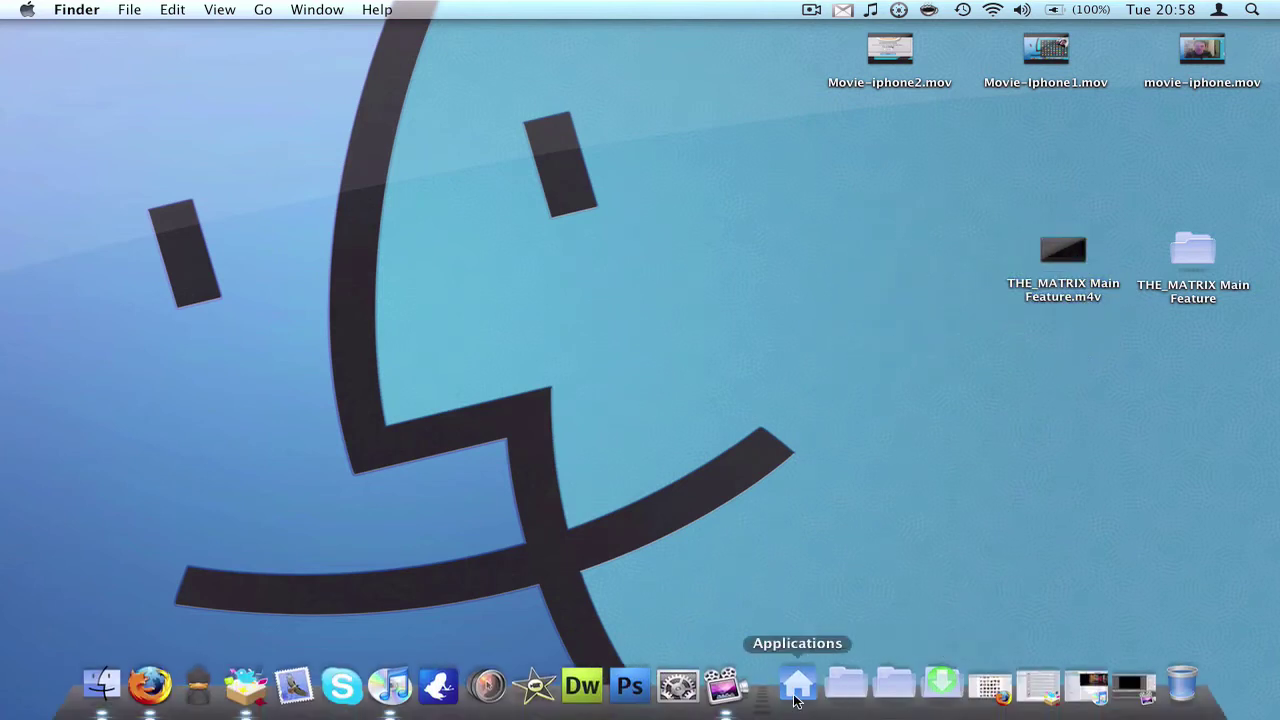
click(792, 687)
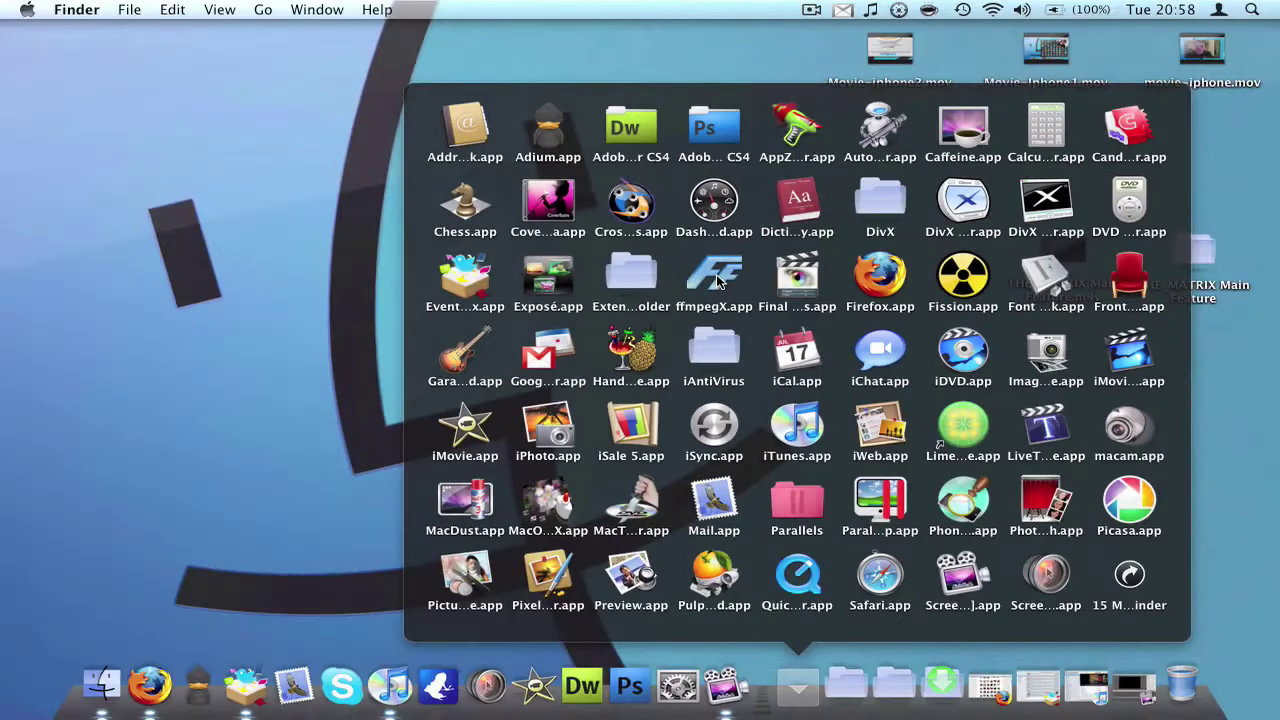
click(722, 295)
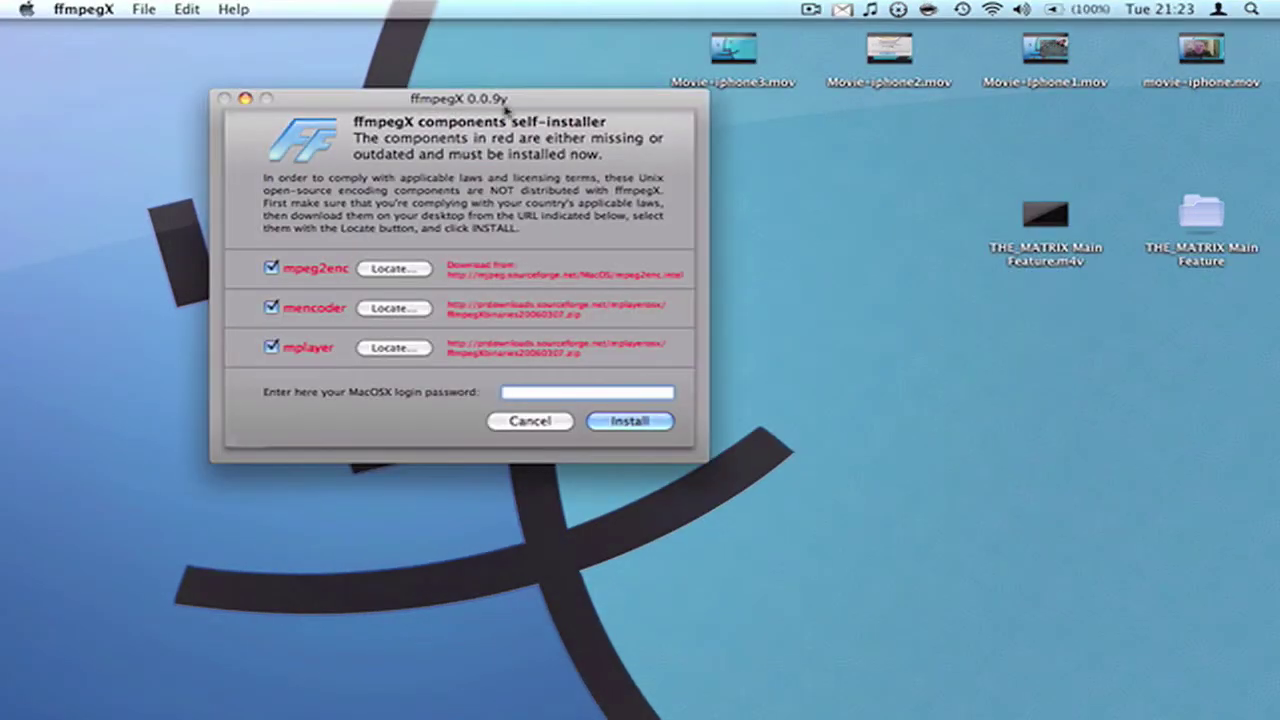
Centre the components installer, cancel it, and nudge the main ffmpegX window right
drag(499, 101, 636, 181)
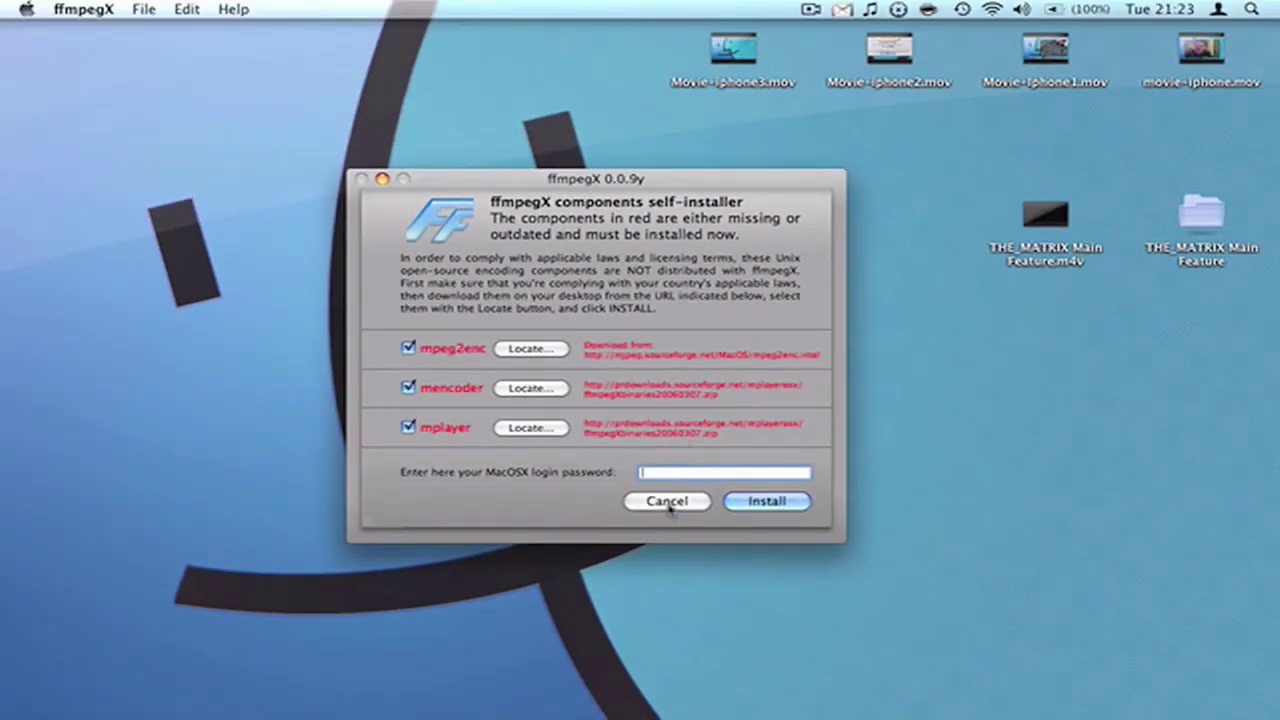
click(667, 502)
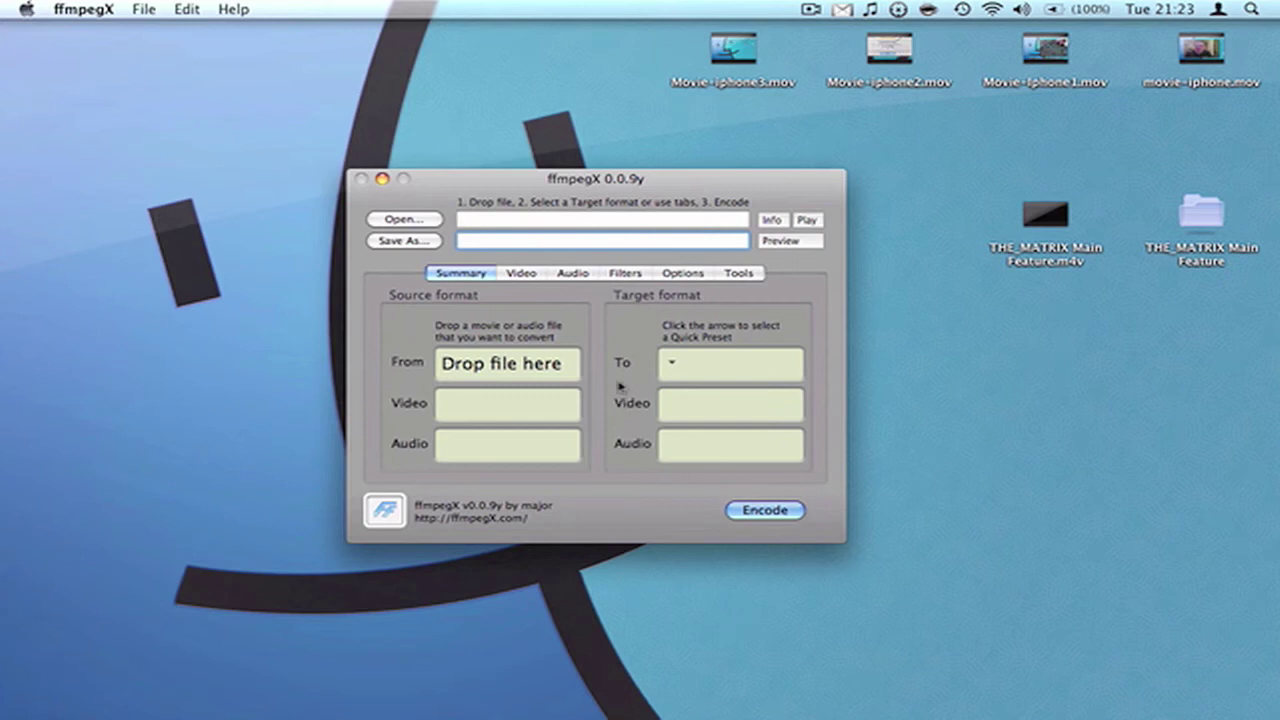
drag(628, 178, 664, 178)
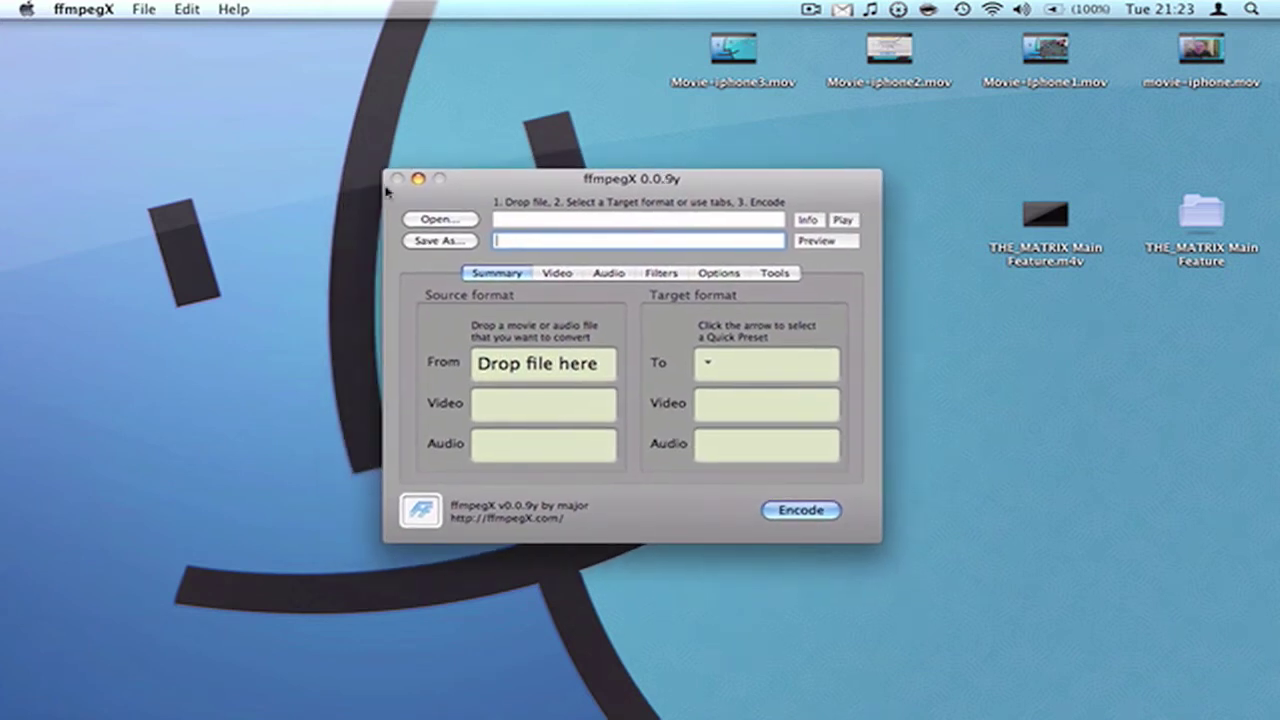
Browse the Desktop in ffmpegX's Open dialog and choose THE_MATRIX Main Feature.m4v as source
click(442, 220)
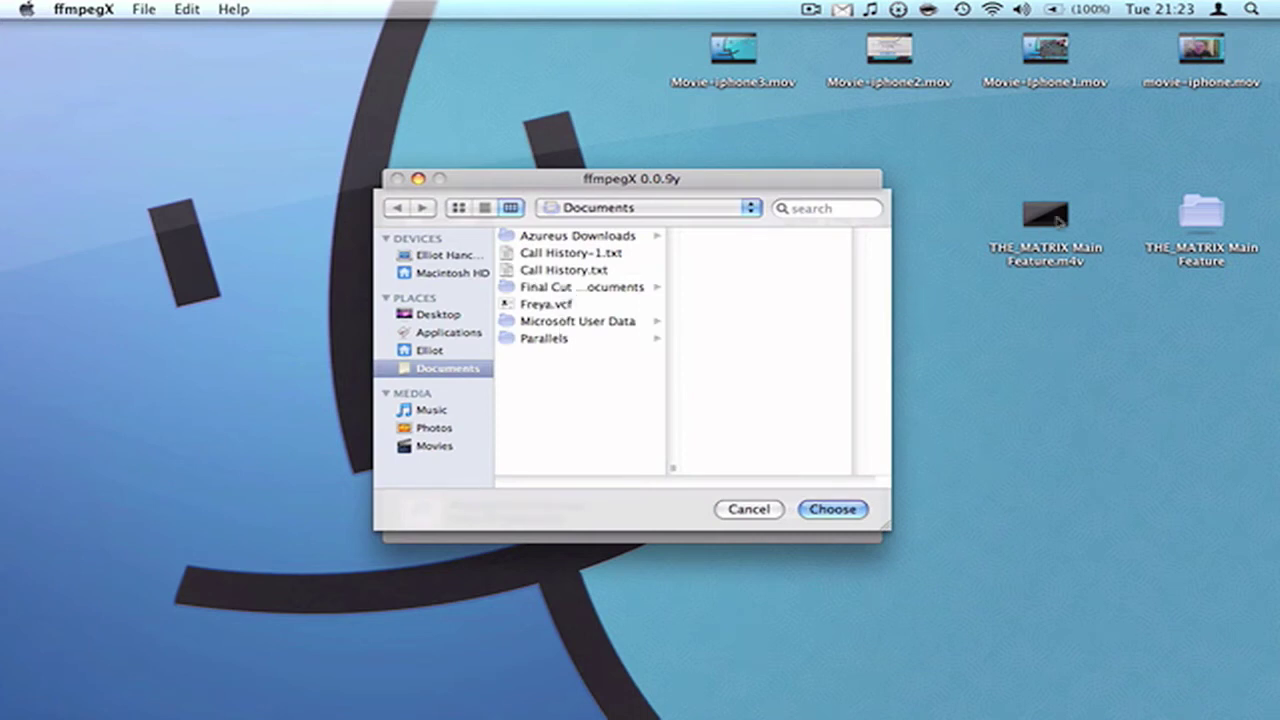
drag(1056, 221, 1026, 234)
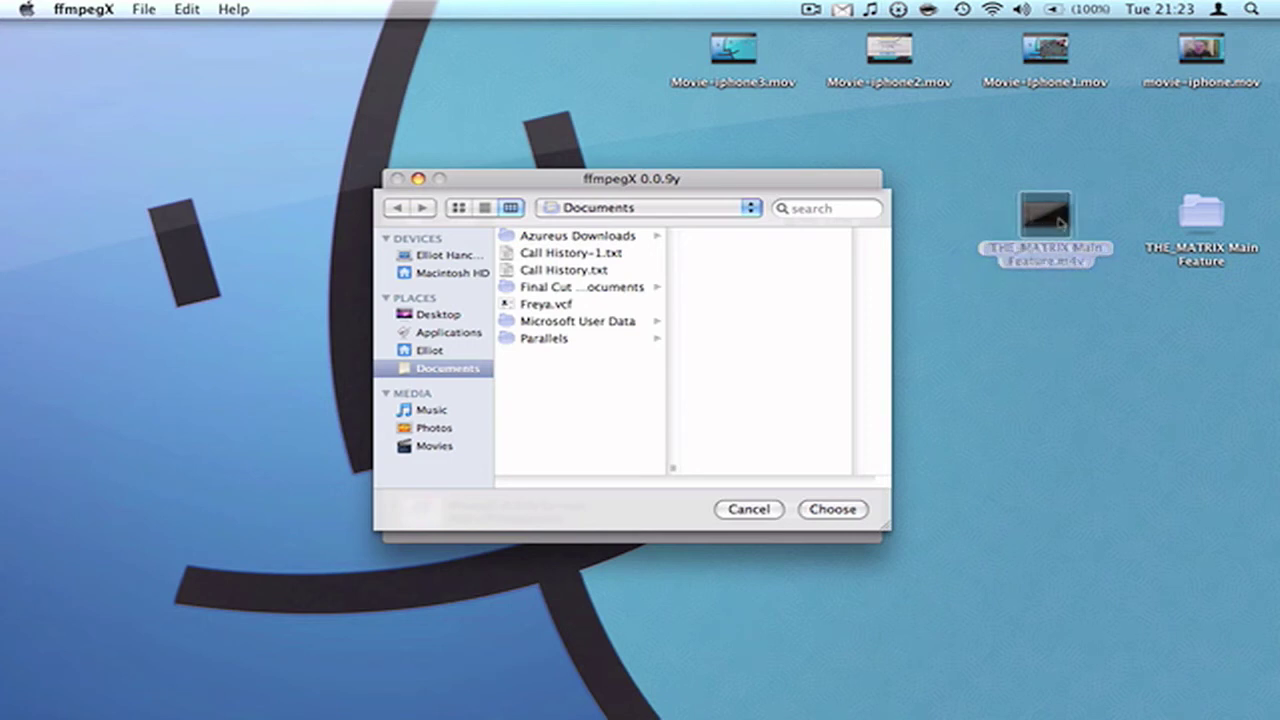
click(1058, 222)
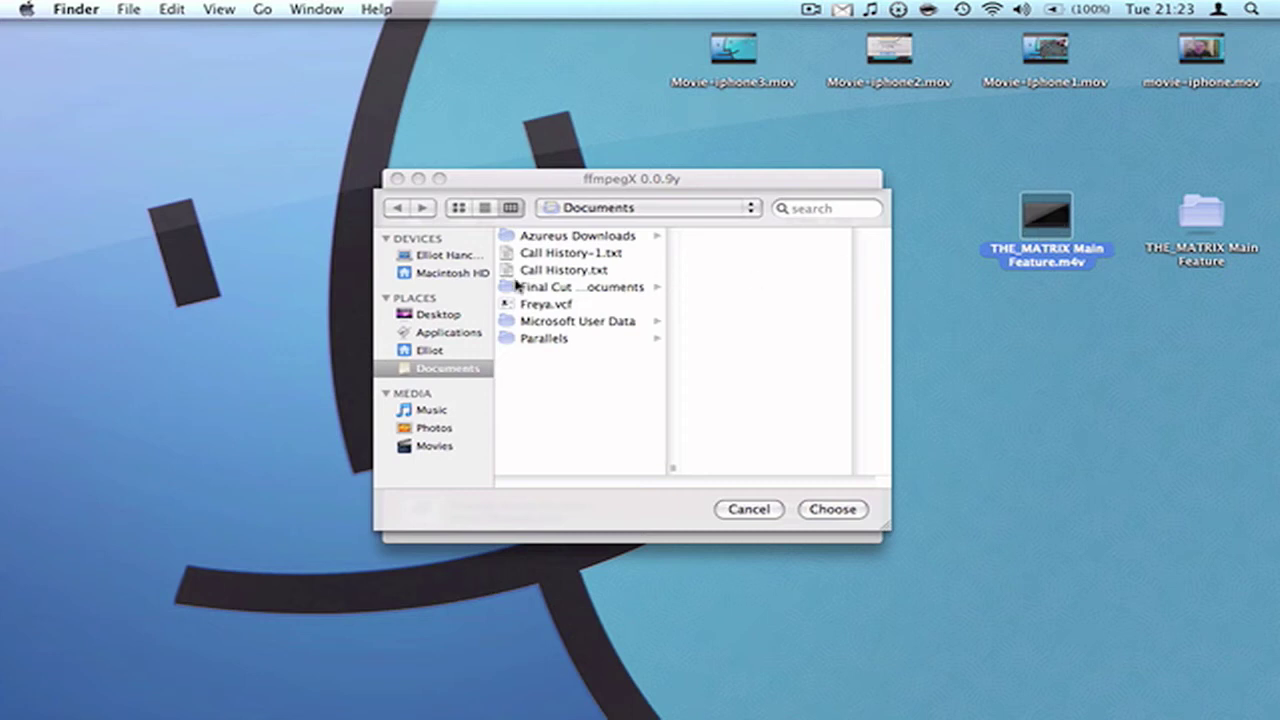
click(427, 322)
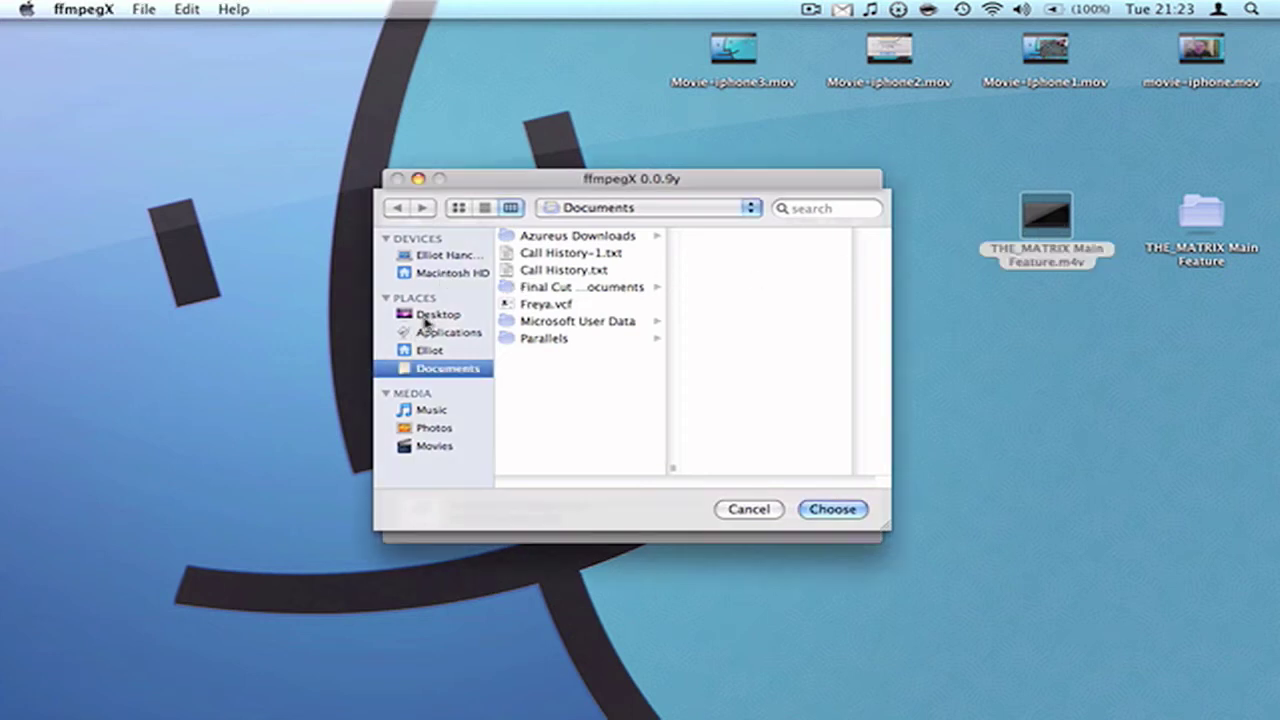
click(434, 318)
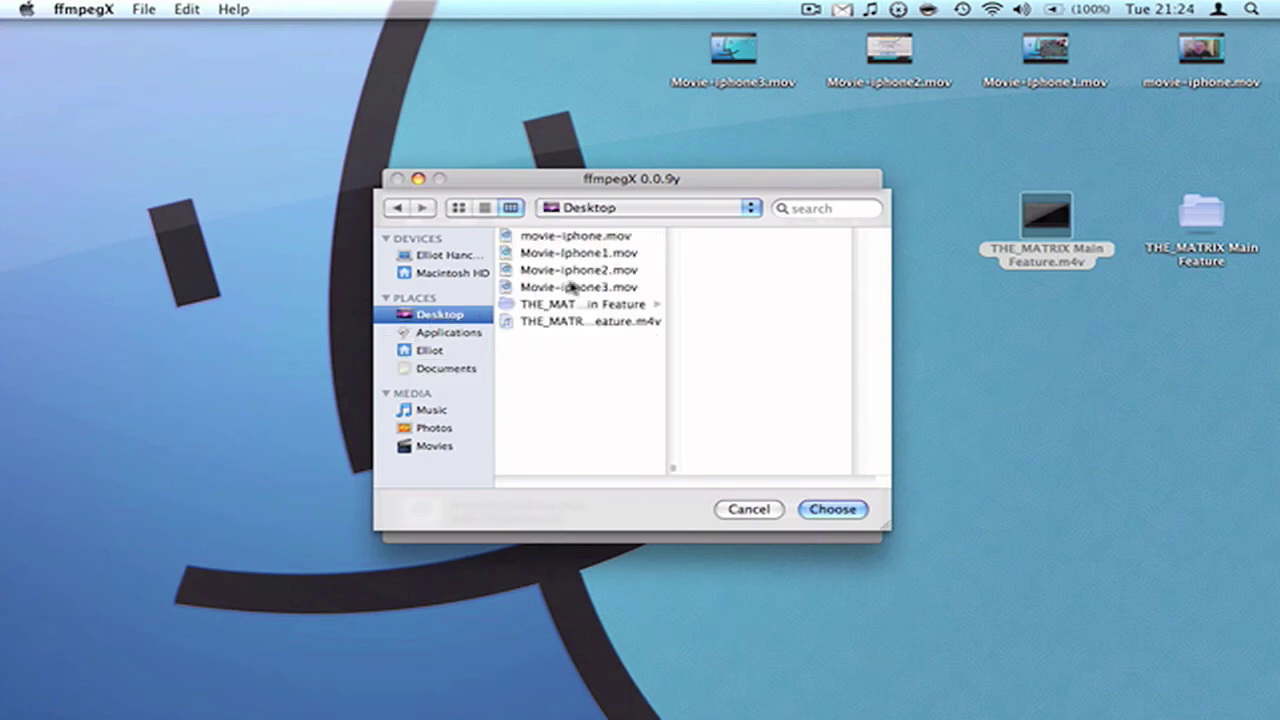
click(578, 321)
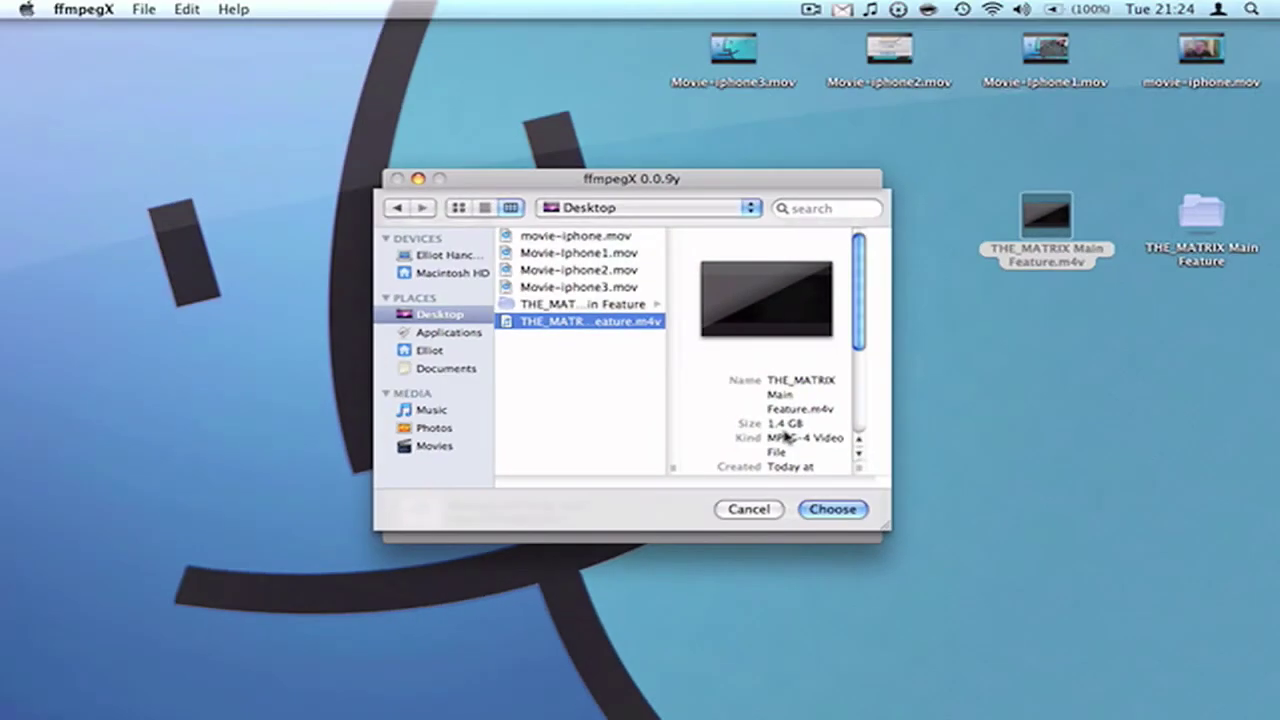
click(818, 510)
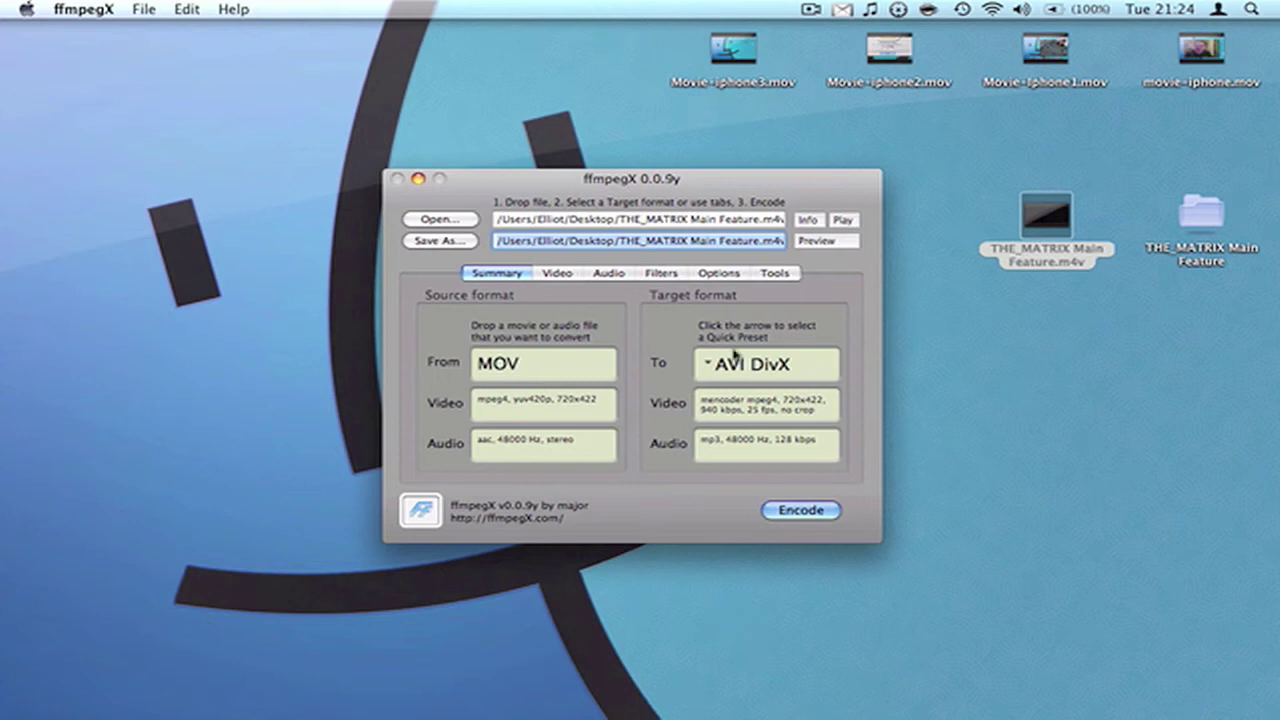
Encode THE_MATRIX Main Feature.m4v in ffmpegX using the iPhone quick preset (480x272 H.264, AAC)
click(708, 364)
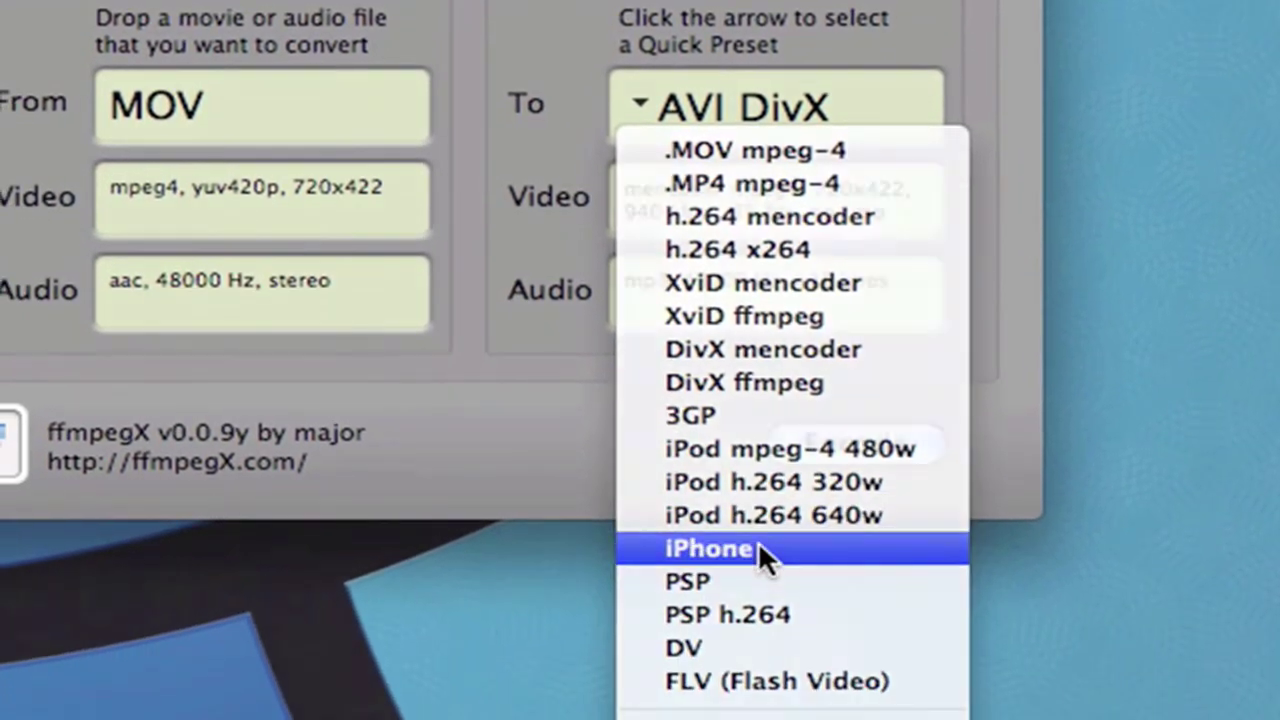
click(758, 546)
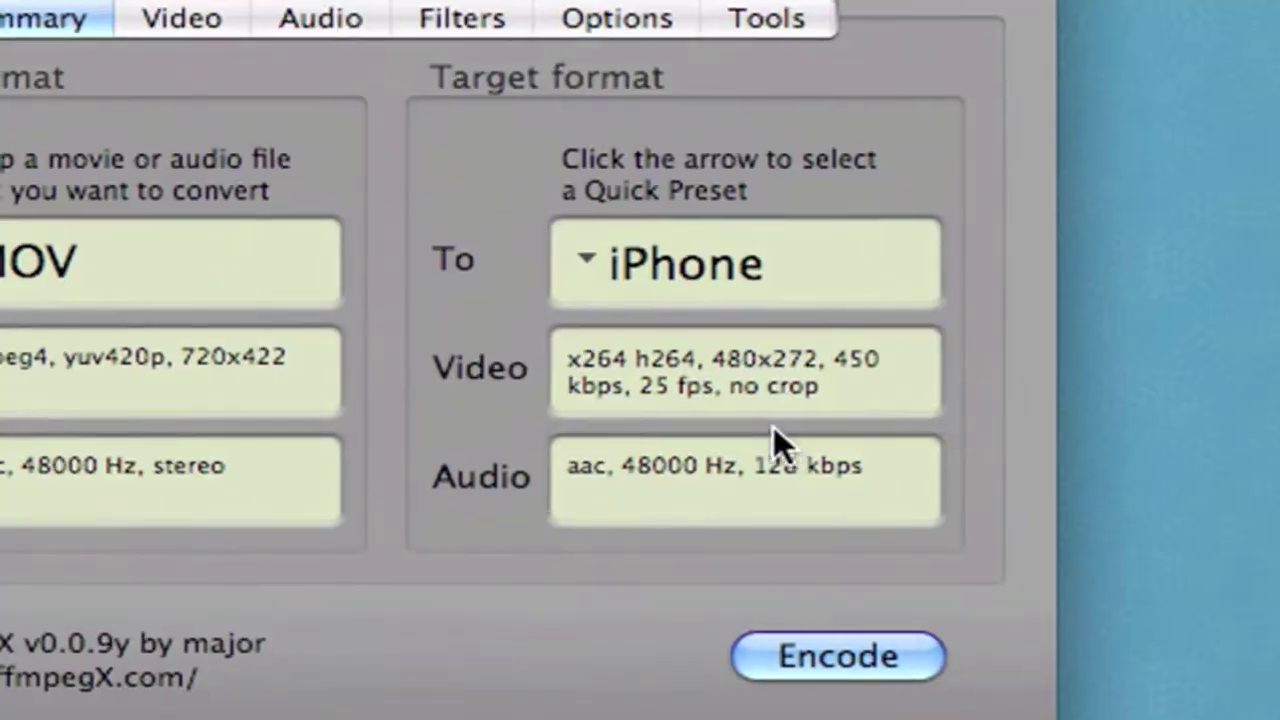
click(805, 662)
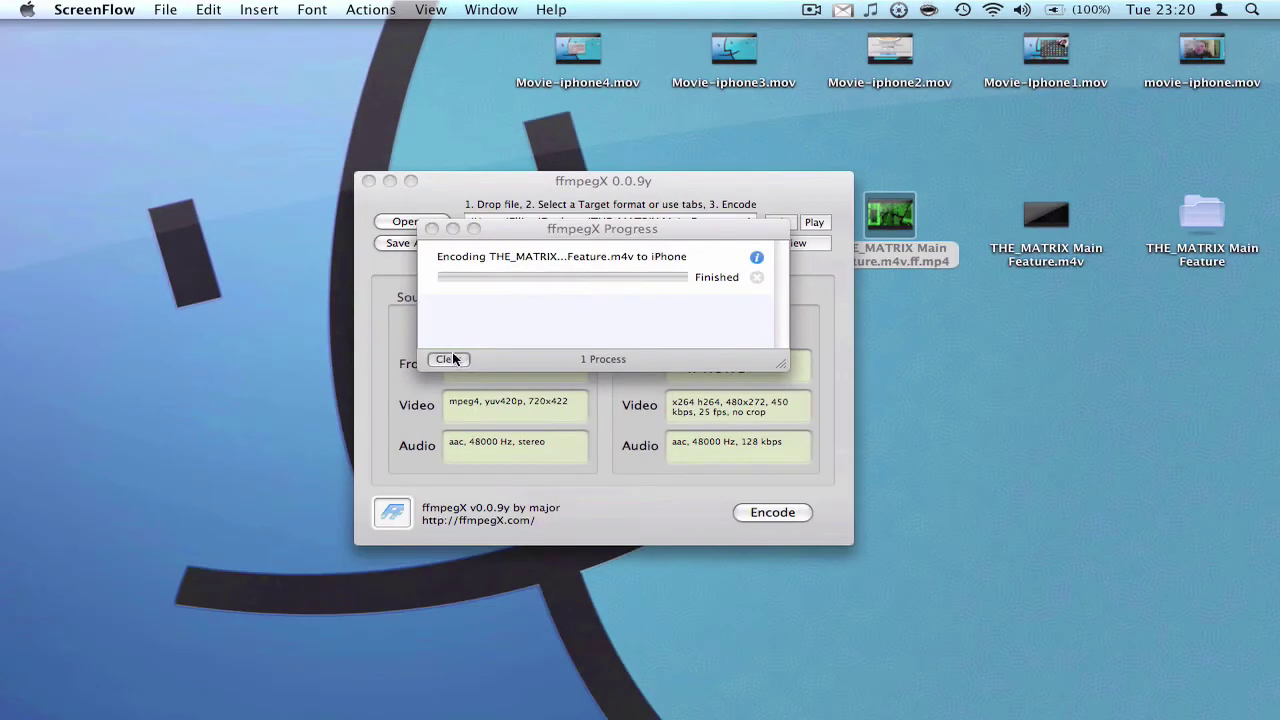
Clear the finished job from the progress list and quit ffmpegX
click(447, 359)
click(444, 181)
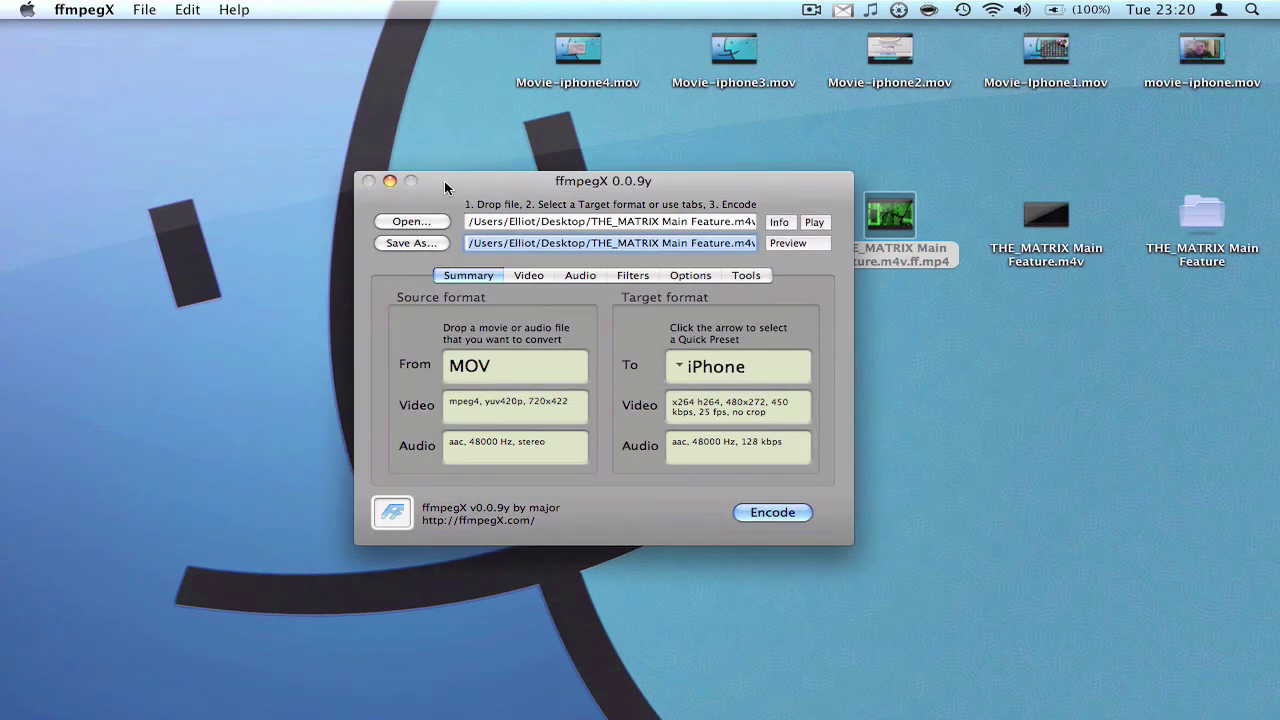
key(super+w)
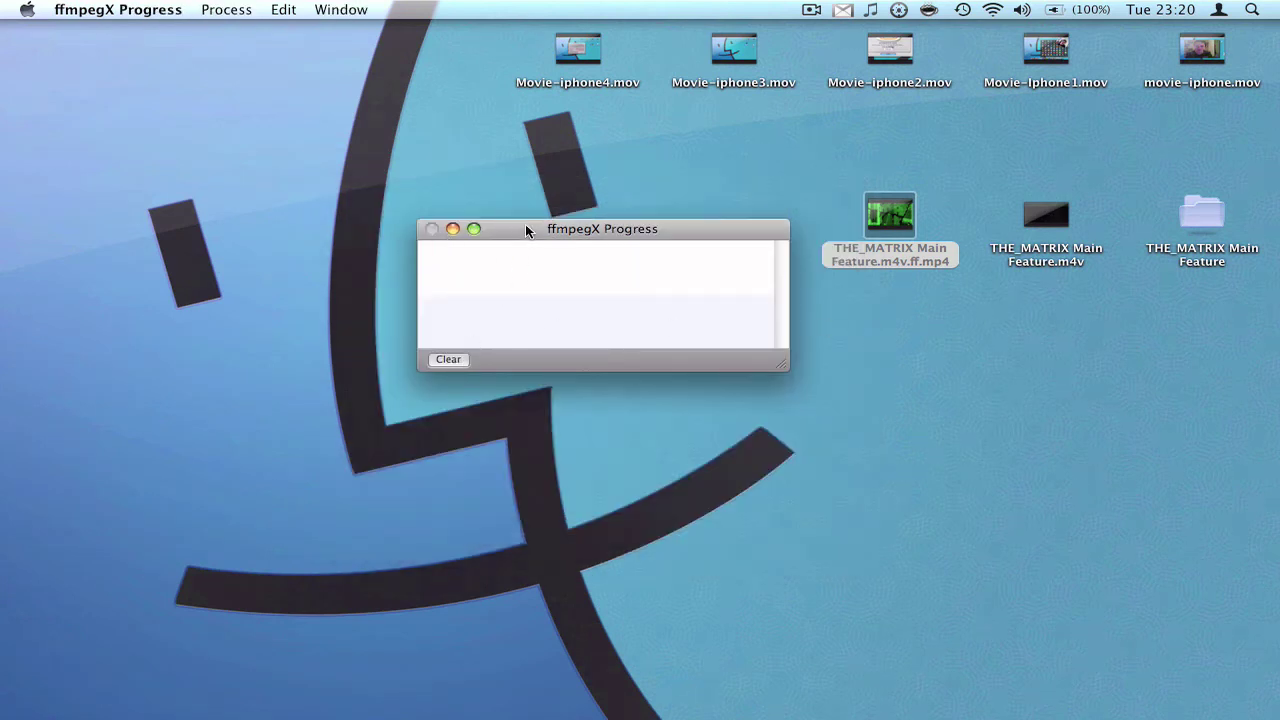
key(super+q)
Play the original THE_MATRIX Main Feature.m4v, skip ahead, then close its player
click(862, 279)
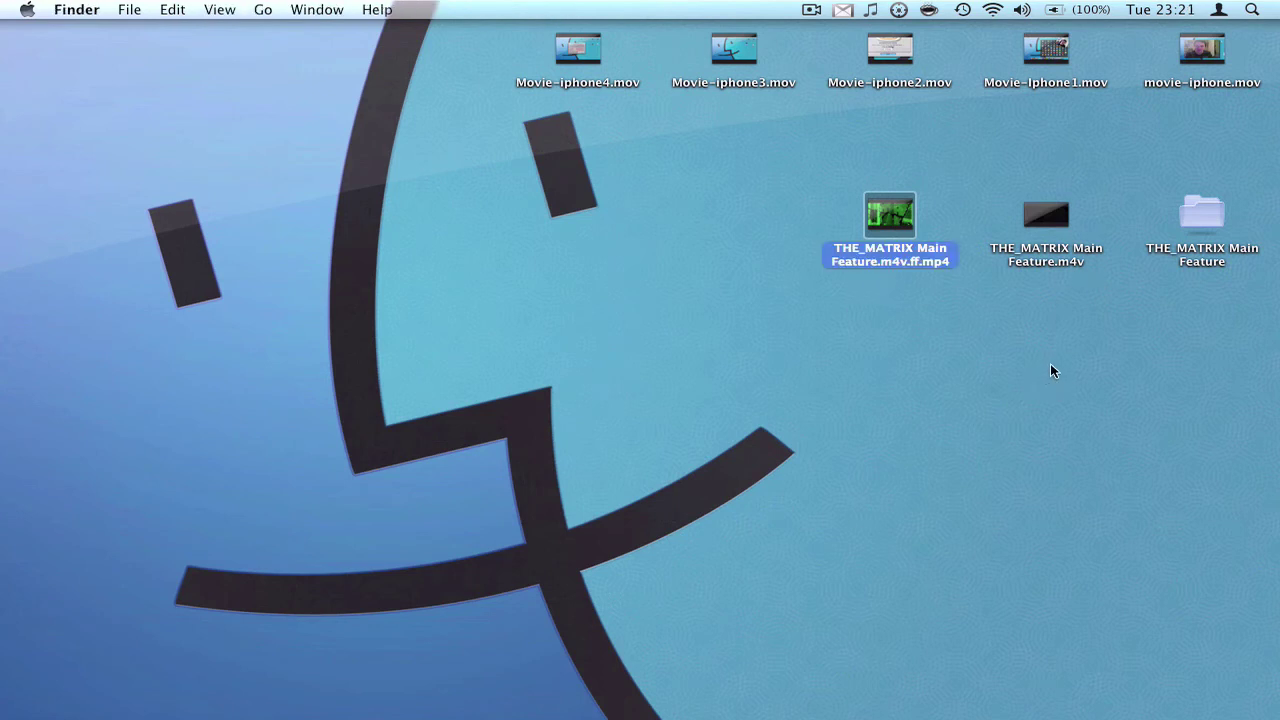
click(1050, 368)
drag(783, 328, 957, 177)
click(957, 177)
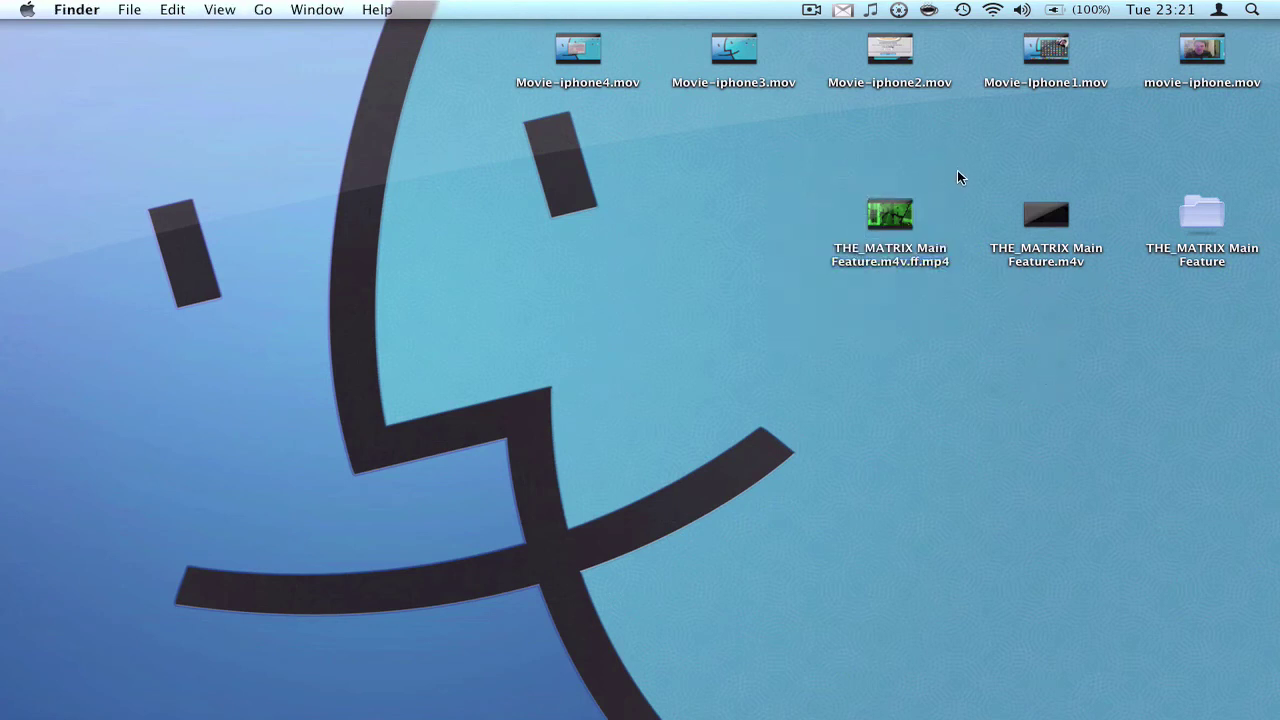
click(1045, 227)
double_click(1044, 226)
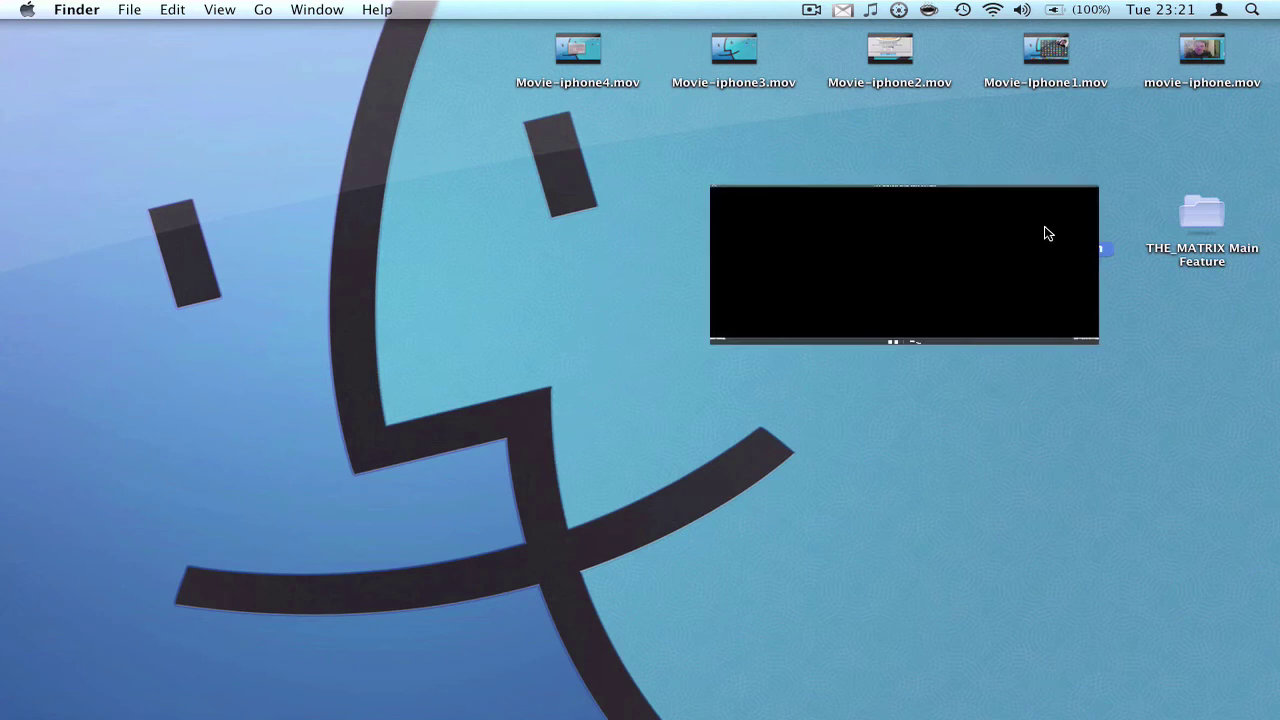
click(745, 546)
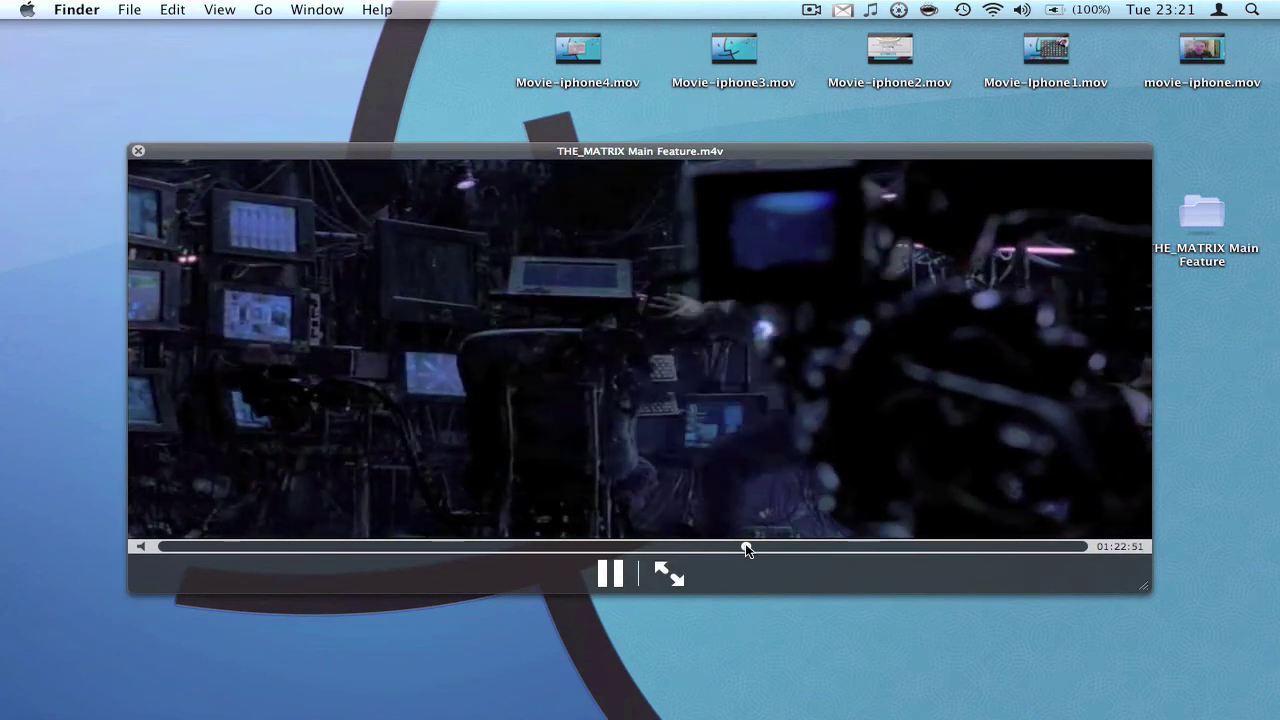
key(super+w)
Play the converted .ff.mp4 from about 01:33, close it, and briefly reopen the original
double_click(894, 200)
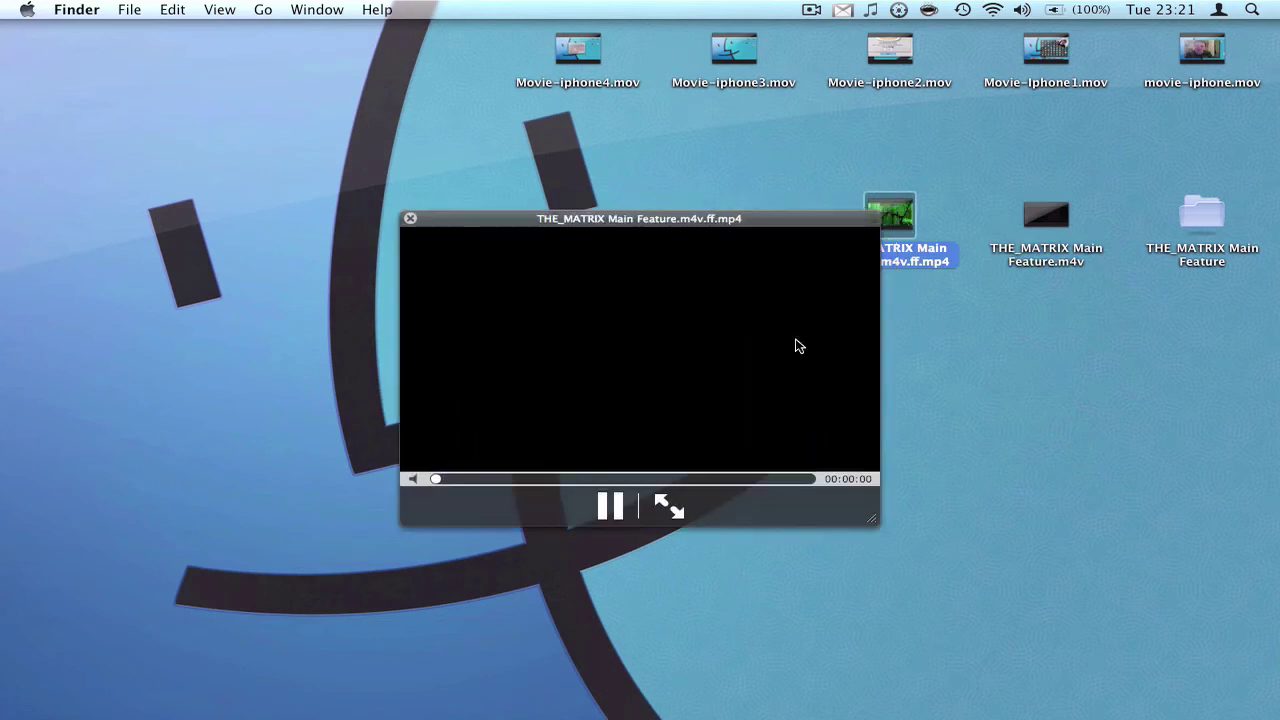
click(703, 479)
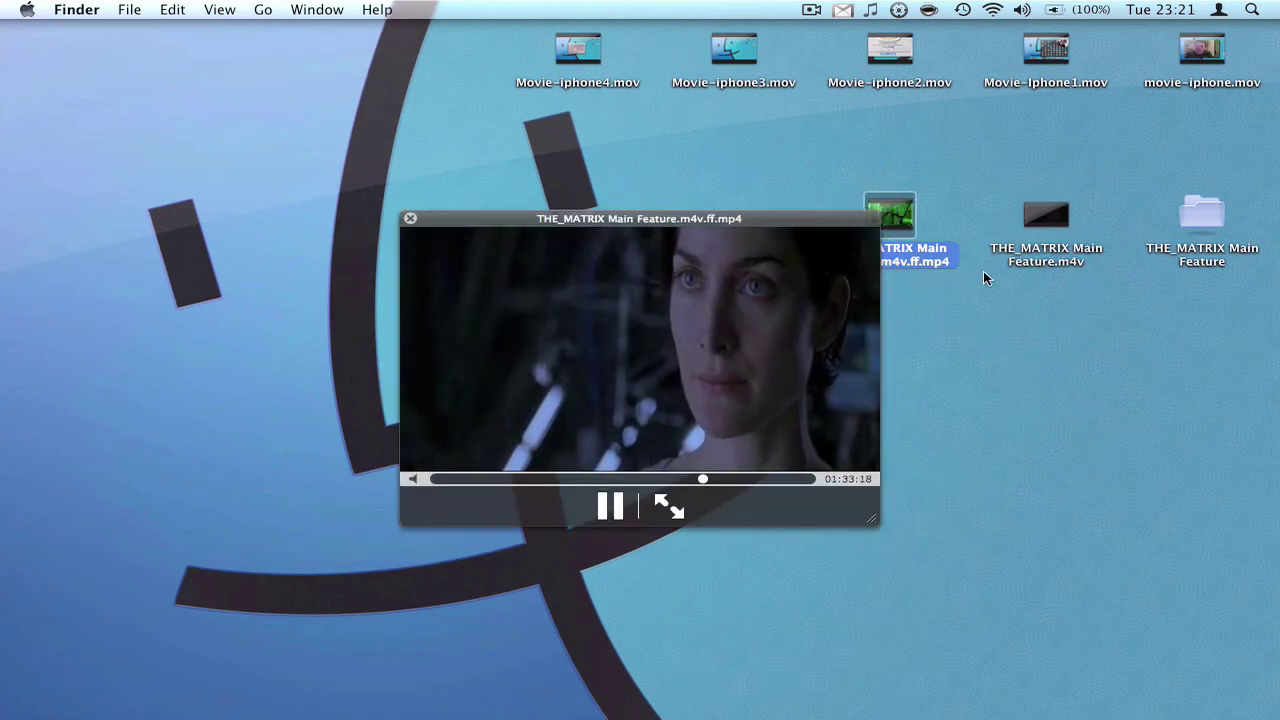
key(cmd+w)
double_click(1047, 219)
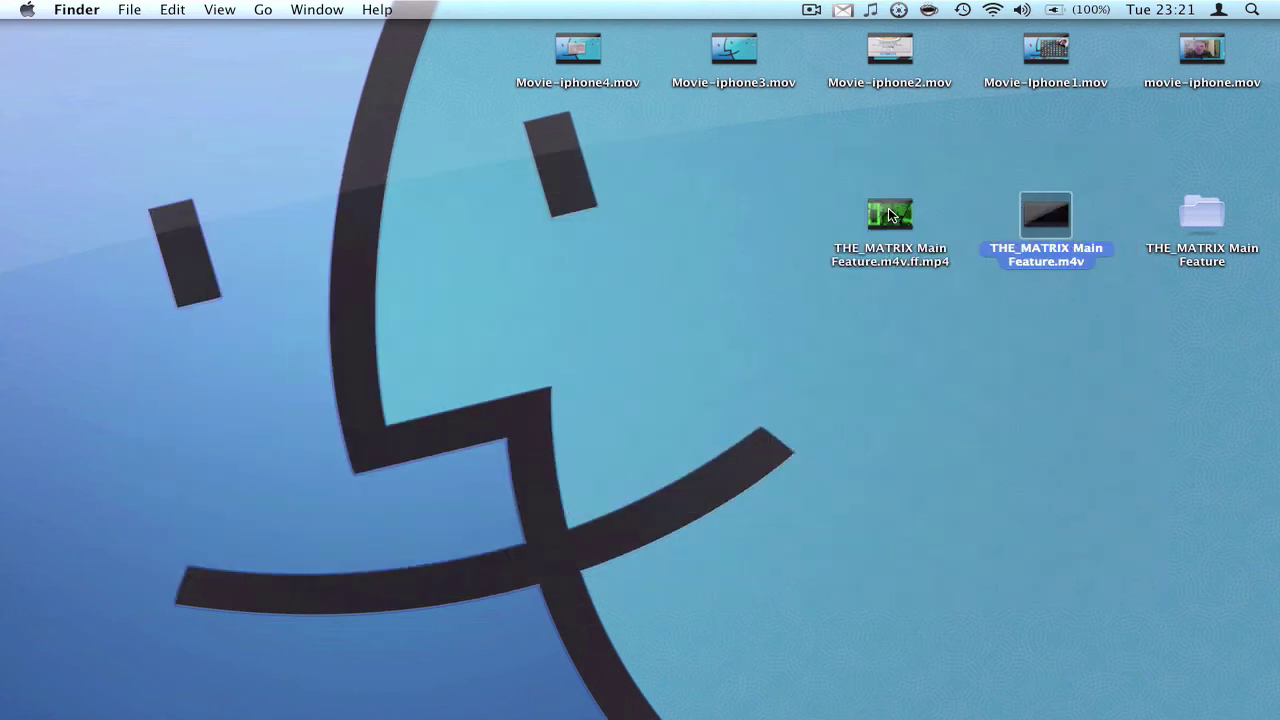
click(889, 218)
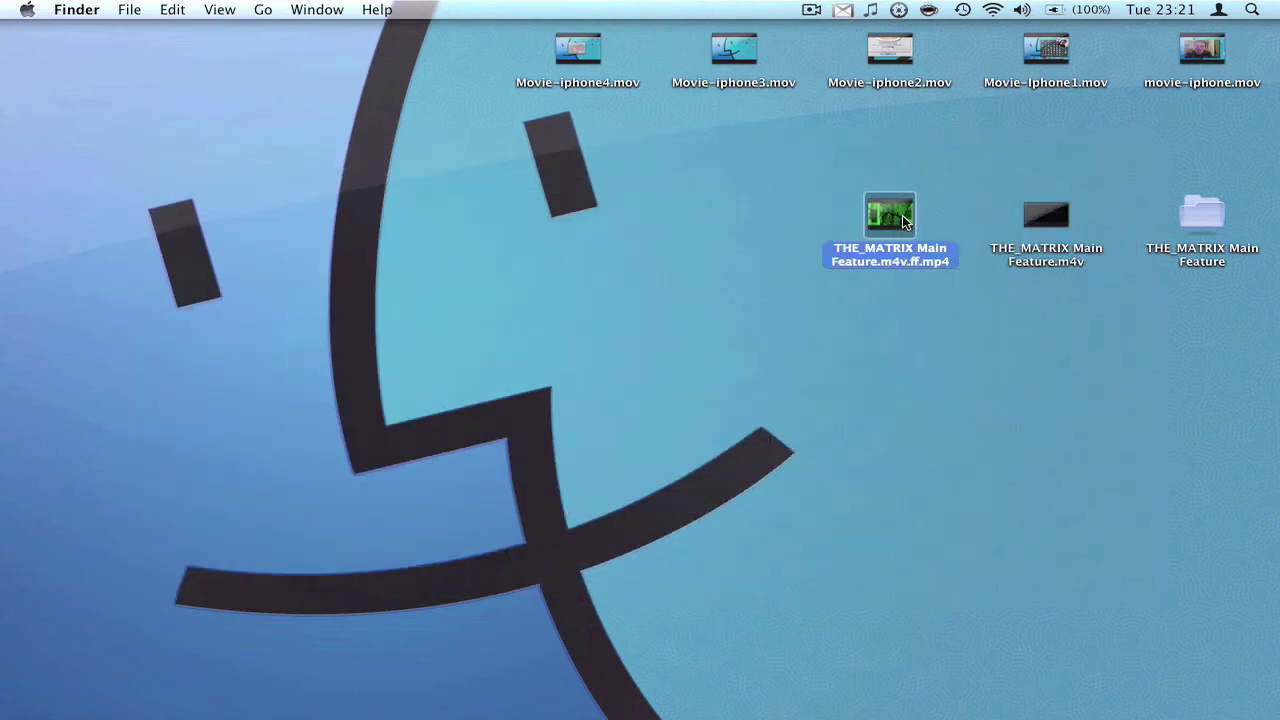
mouse_move(870, 690)
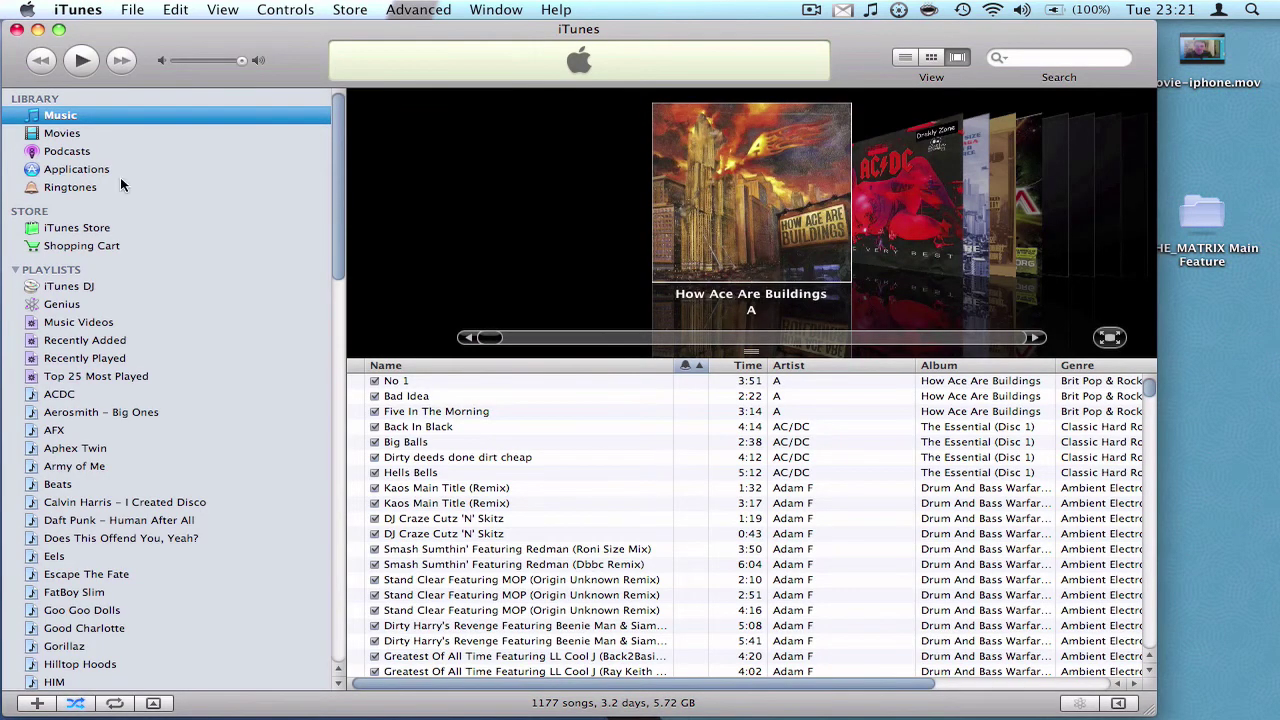
Drag THE_MATRIX Main Feature.m4v.ff.mp4 from the Desktop into the iTunes Movies view
click(66, 136)
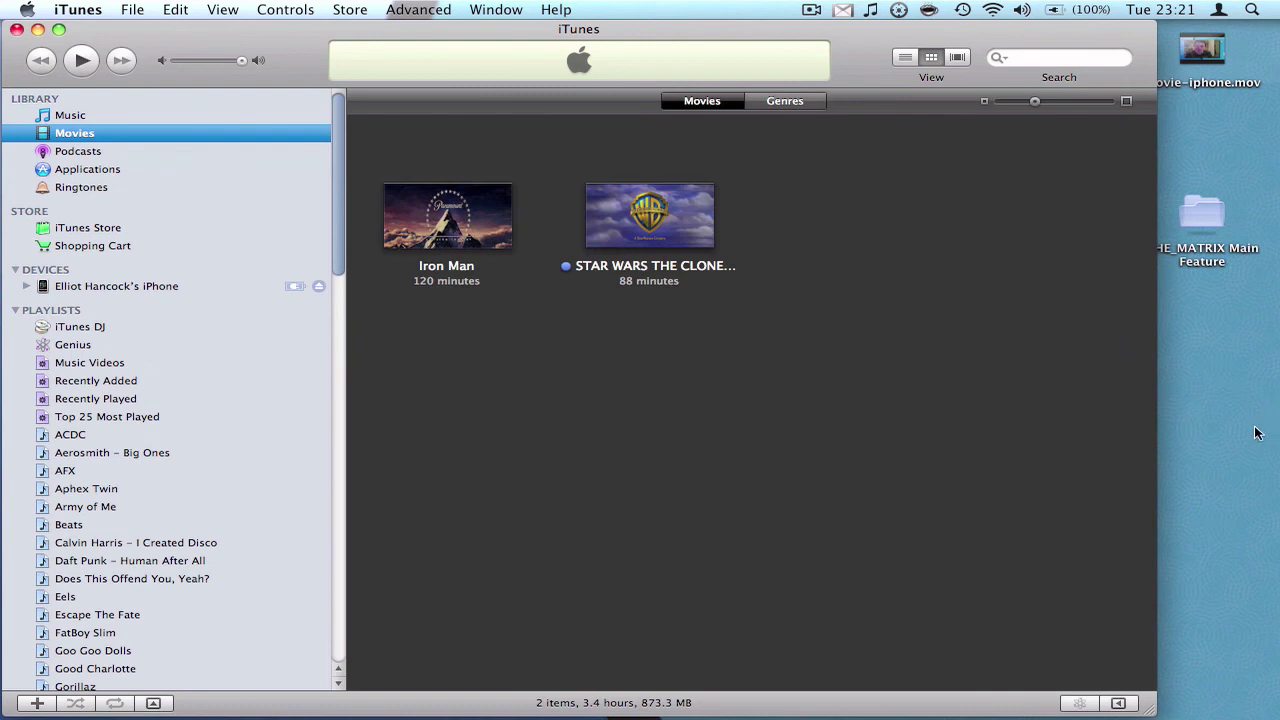
mouse_move(1278, 712)
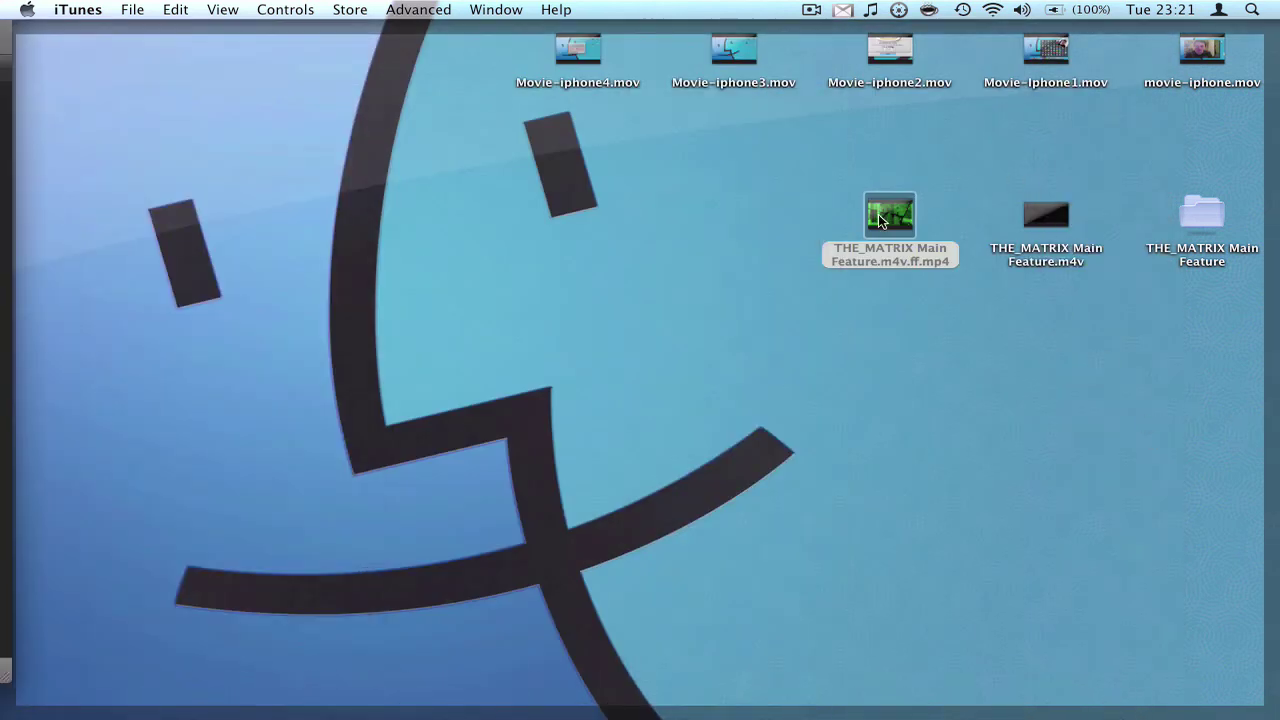
mouse_move(880, 214)
mouse_down()
mouse_move(1125, 610)
mouse_move(817, 215)
mouse_move(859, 215)
mouse_up()
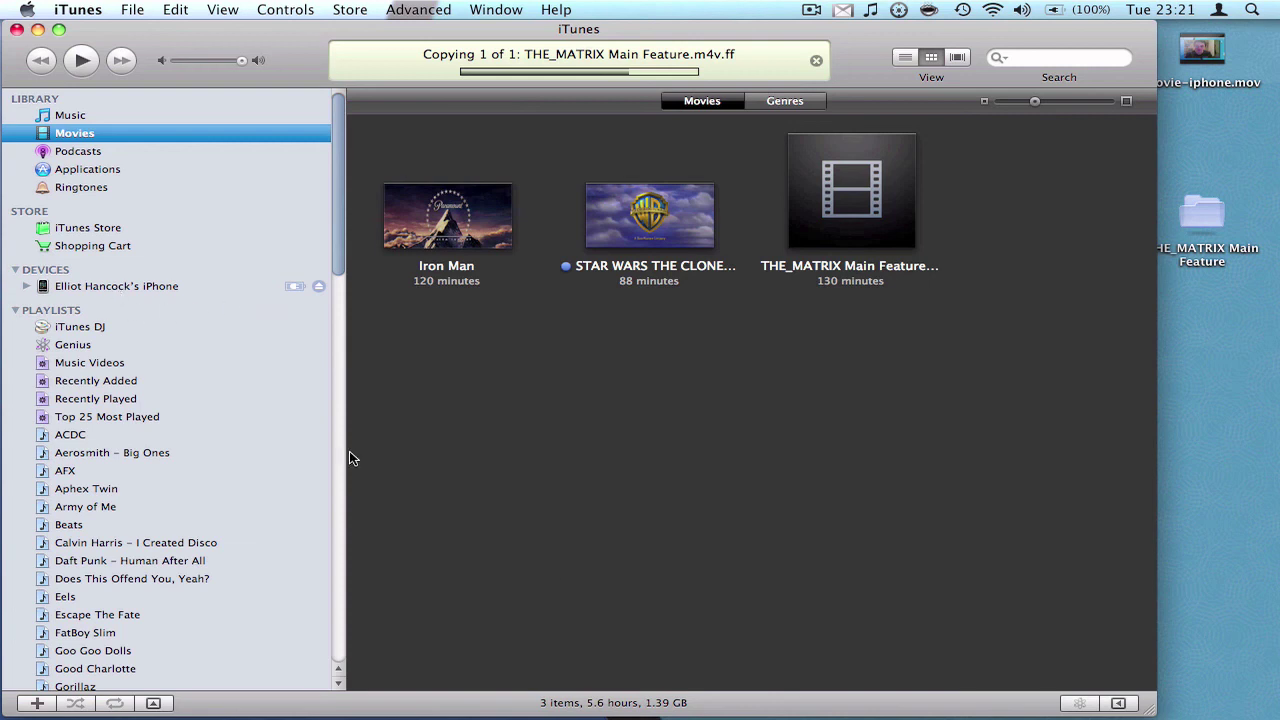
Select the iPhone and check the converted .mp4 file's details and size
click(120, 287)
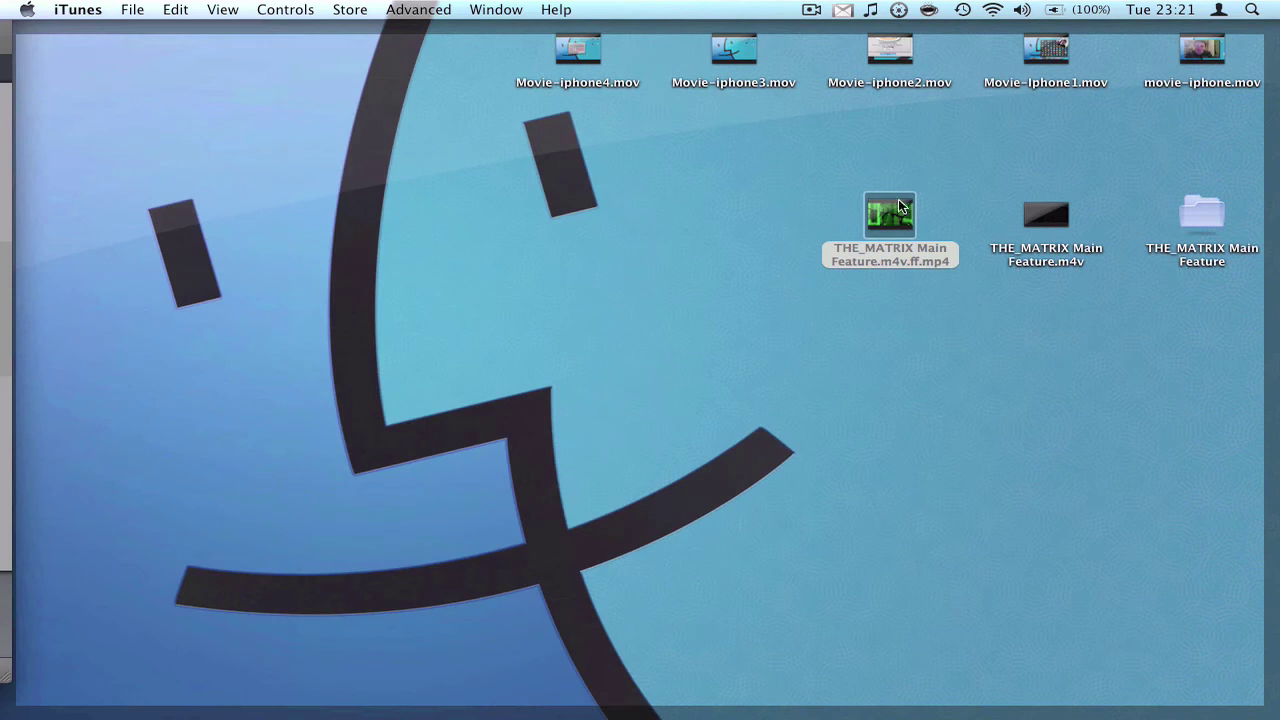
right_click(890, 192)
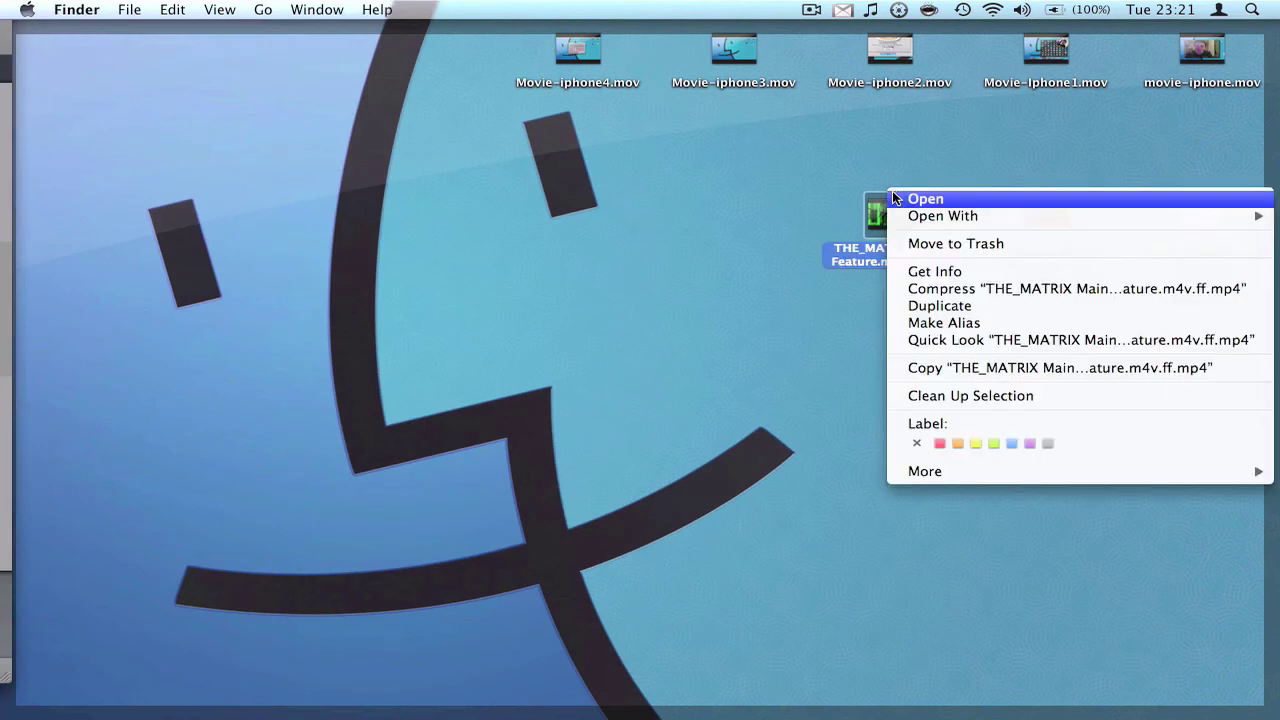
click(953, 274)
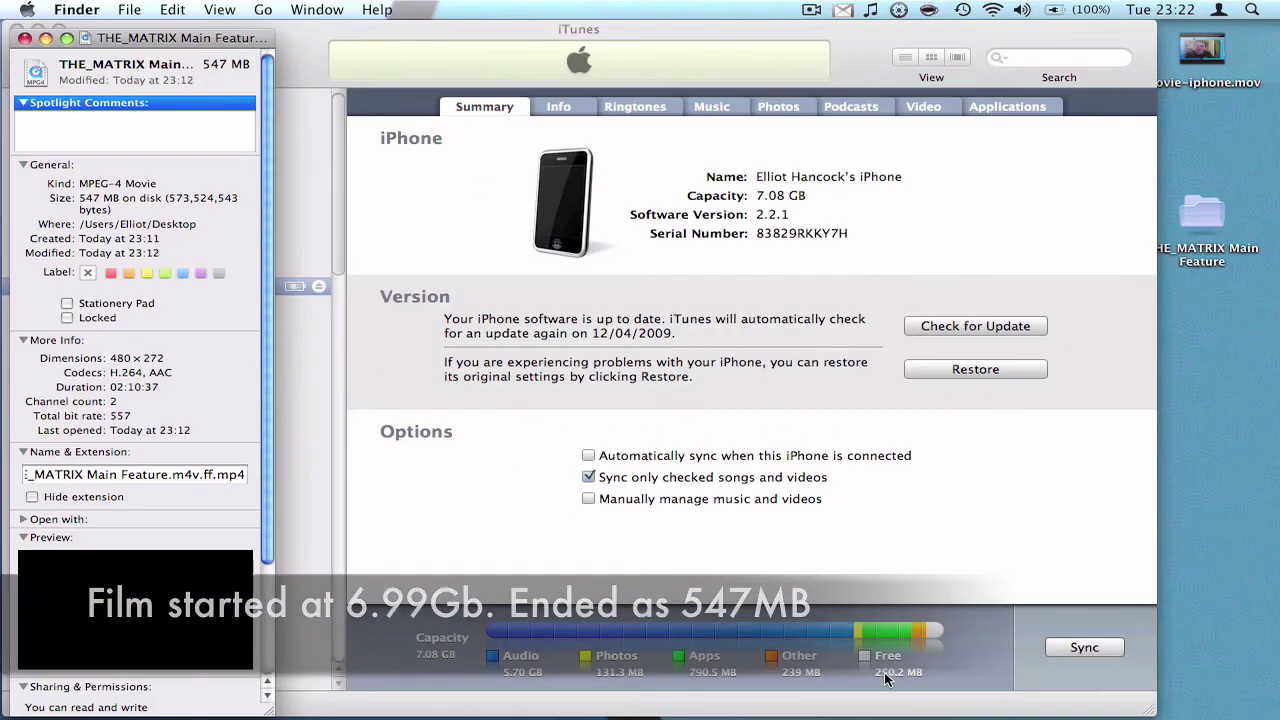
Uncheck Sync movies in the iPhone's Video settings
click(941, 108)
scroll(660, 205, down, 5)
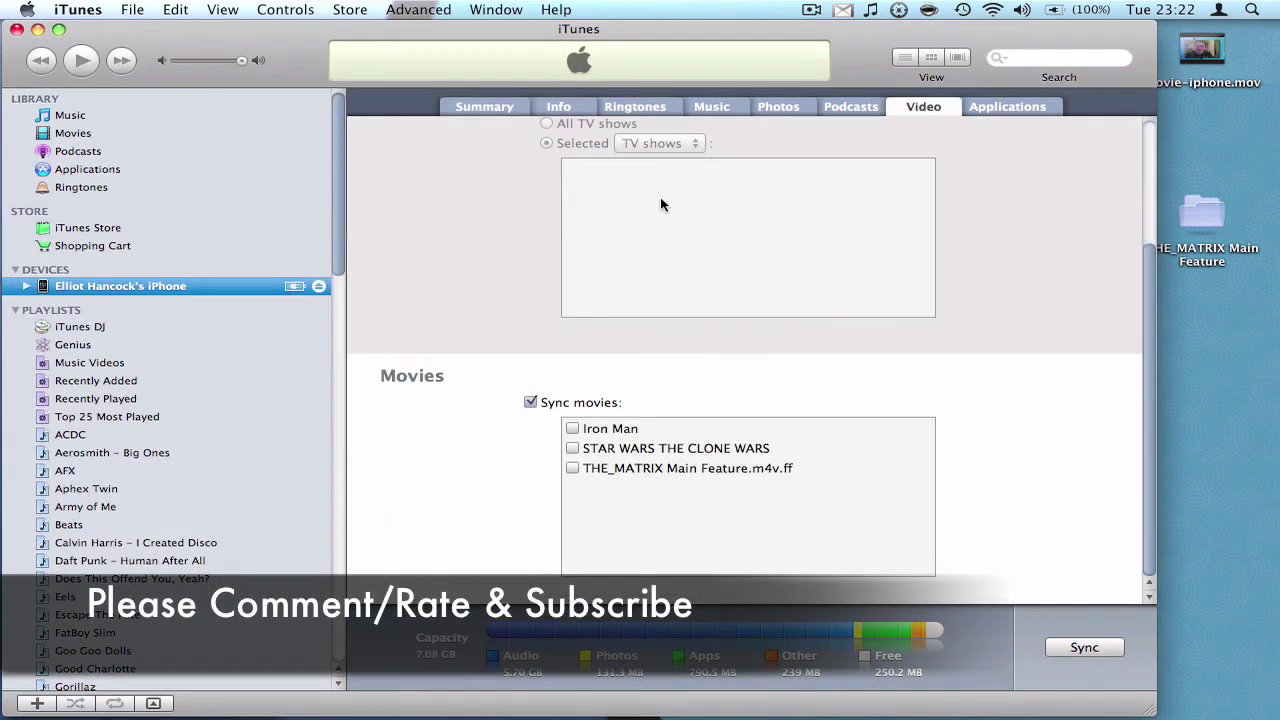
click(530, 402)
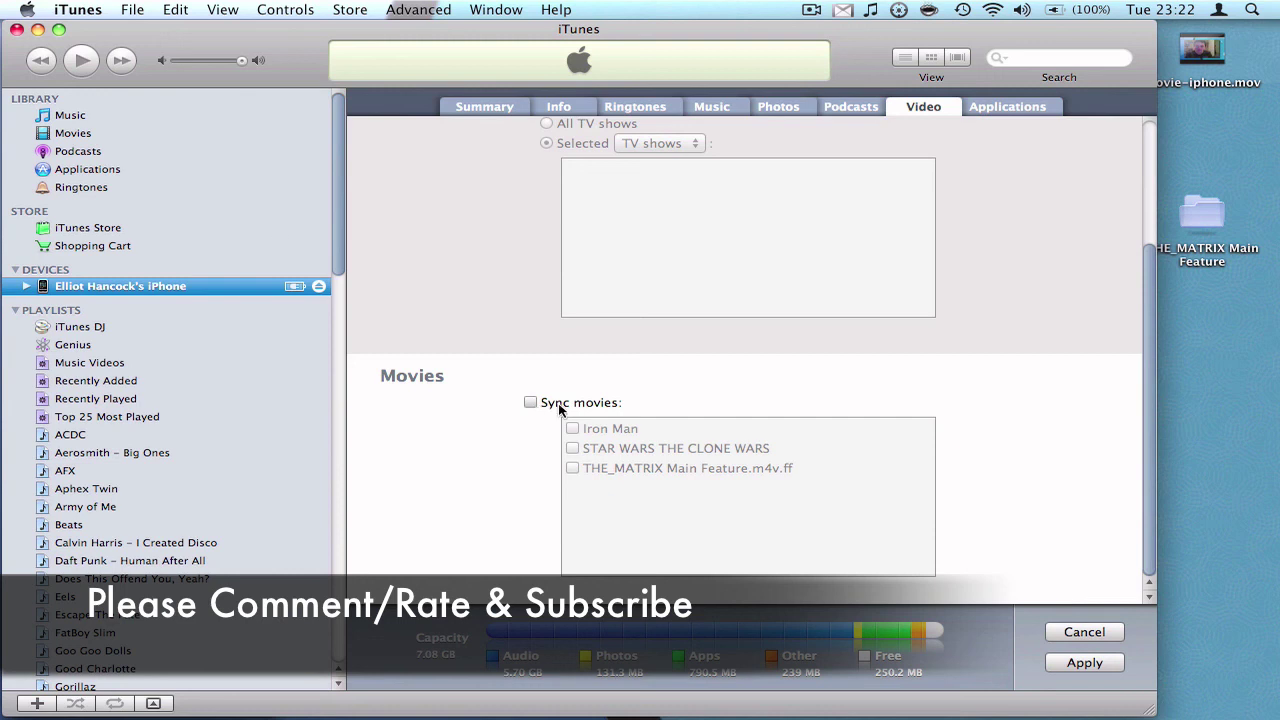